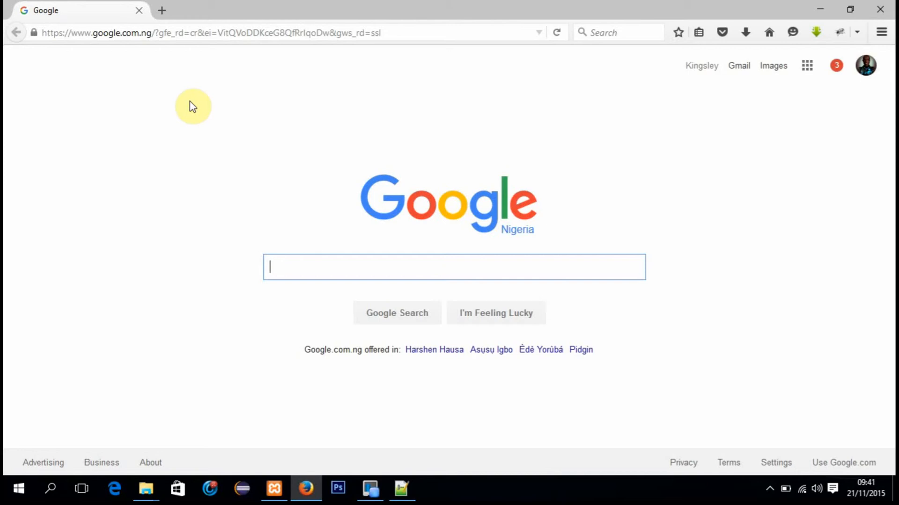
Step: Search Google for "xampp" and open the XAMPP Installers and Downloads for Apache Friends result in a new browser tab
type("xampp")
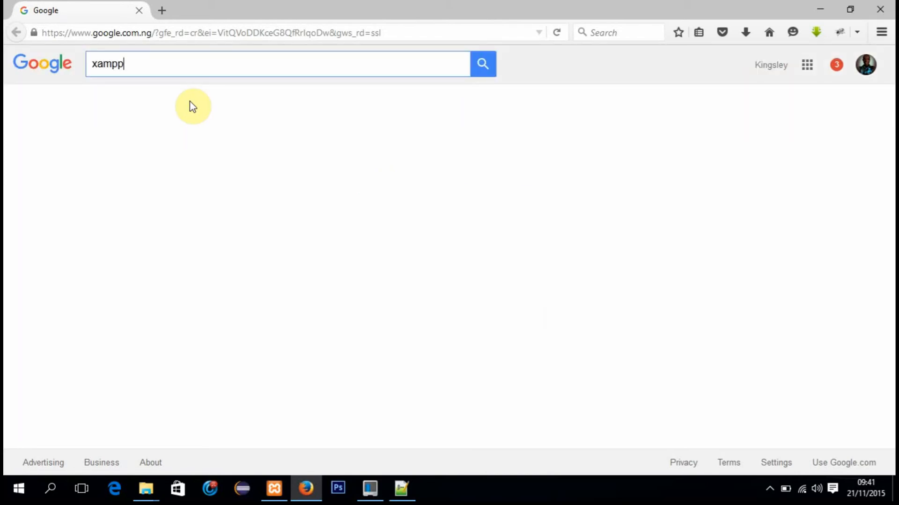
key("Return")
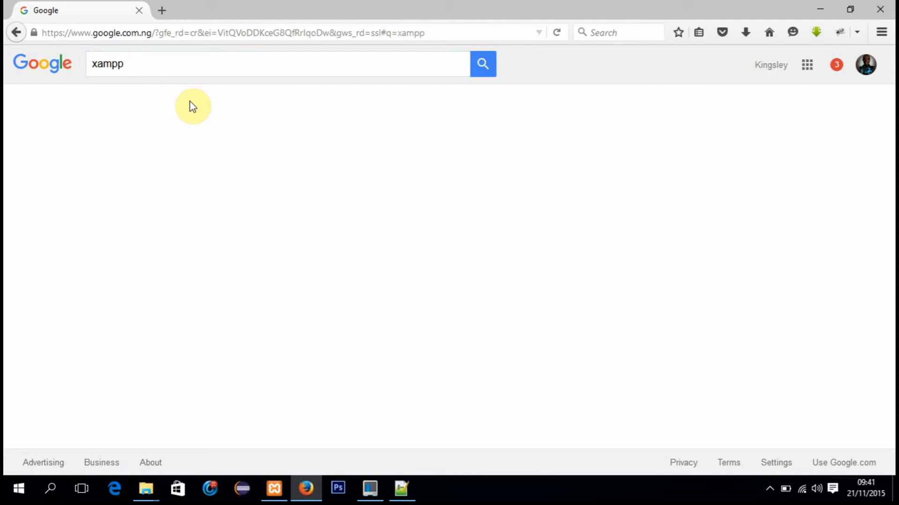
left_click(270, 74)
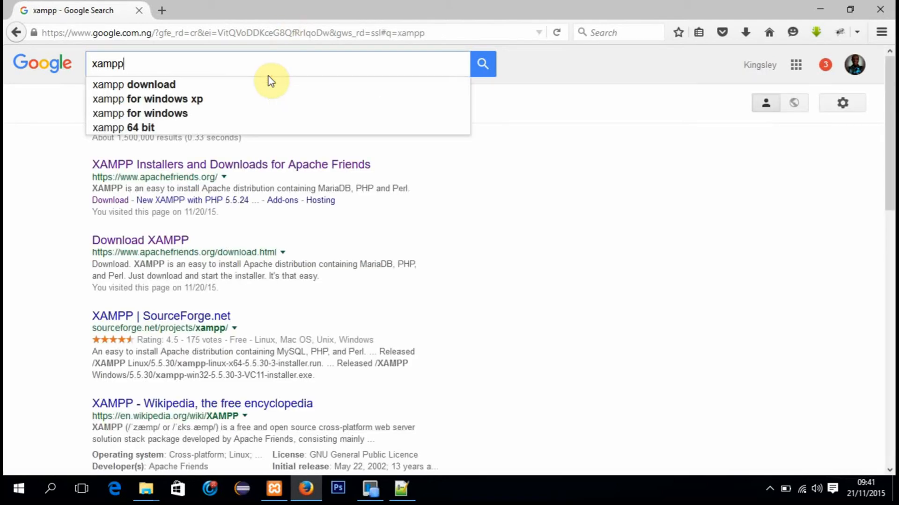
left_click(538, 147)
left_click(542, 209)
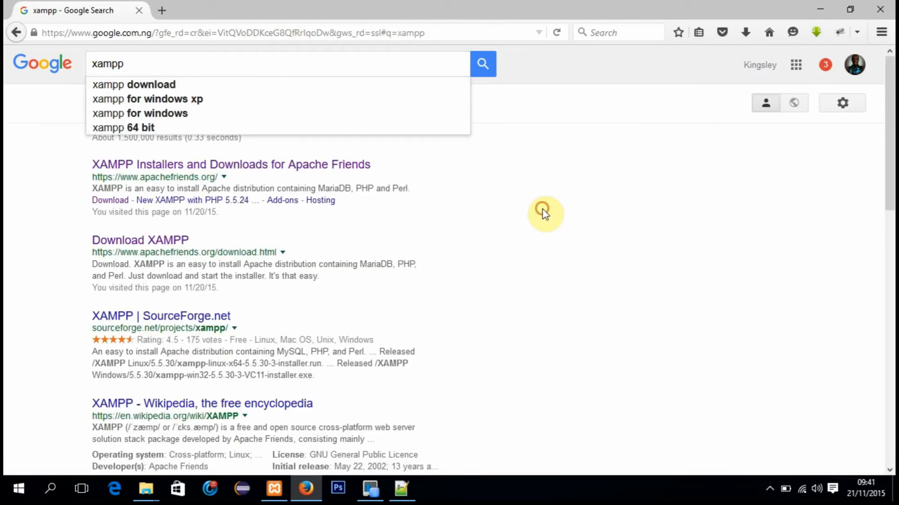
left_click(539, 14)
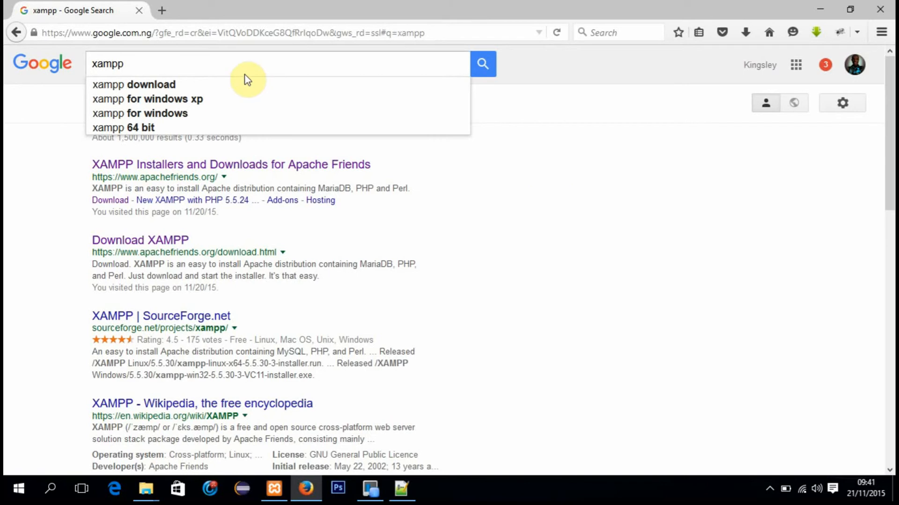
right_click(197, 167)
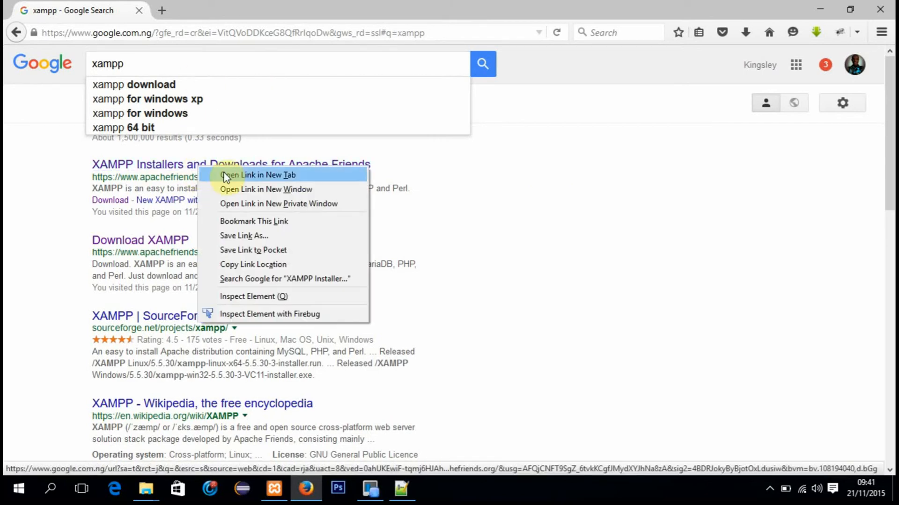
left_click(231, 177)
Step: Search Google for "wamp" and open the Wamp result from wampserver.com in a new browser tab
left_click(132, 60)
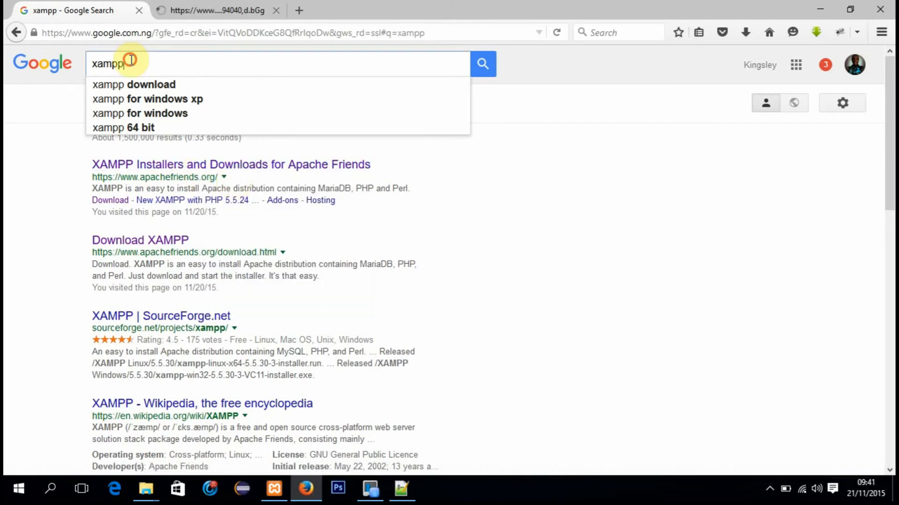
key("BackSpace")
key("BackSpace")
key("BackSpace")
key("BackSpace")
key("BackSpace")
type("w")
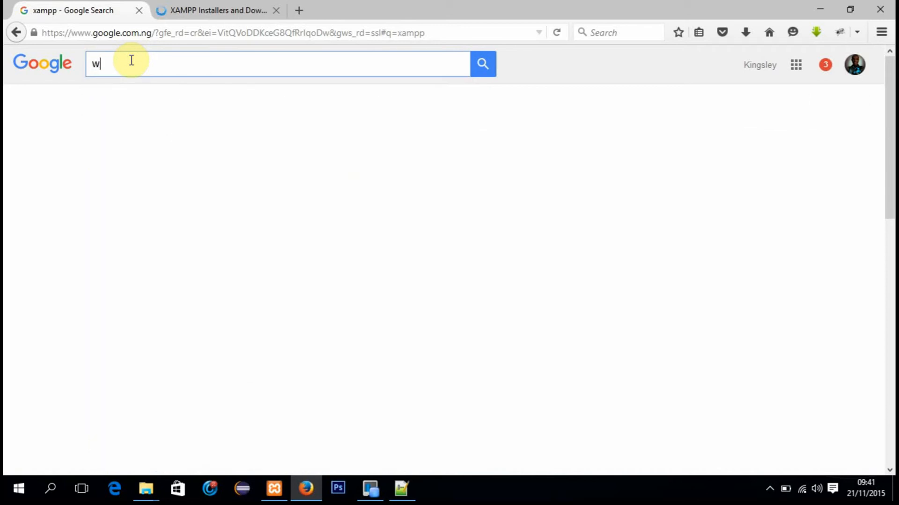
type("amp")
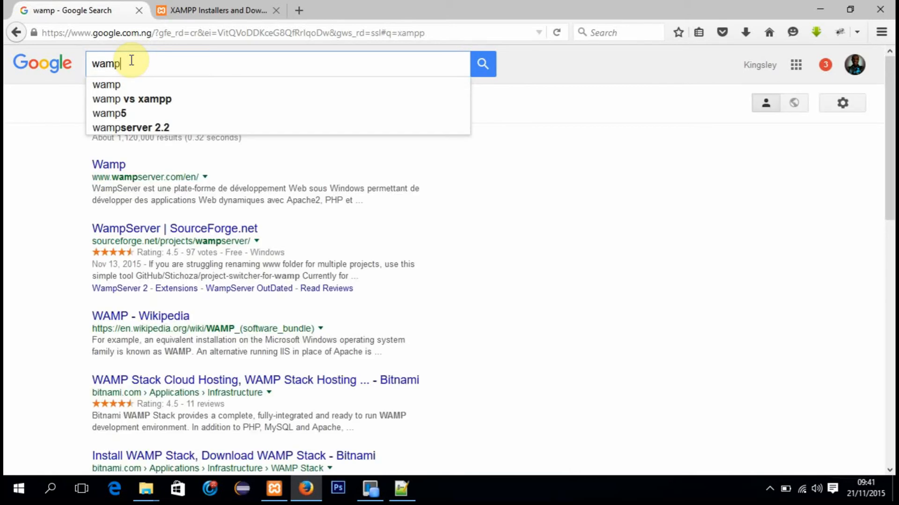
left_click(113, 84)
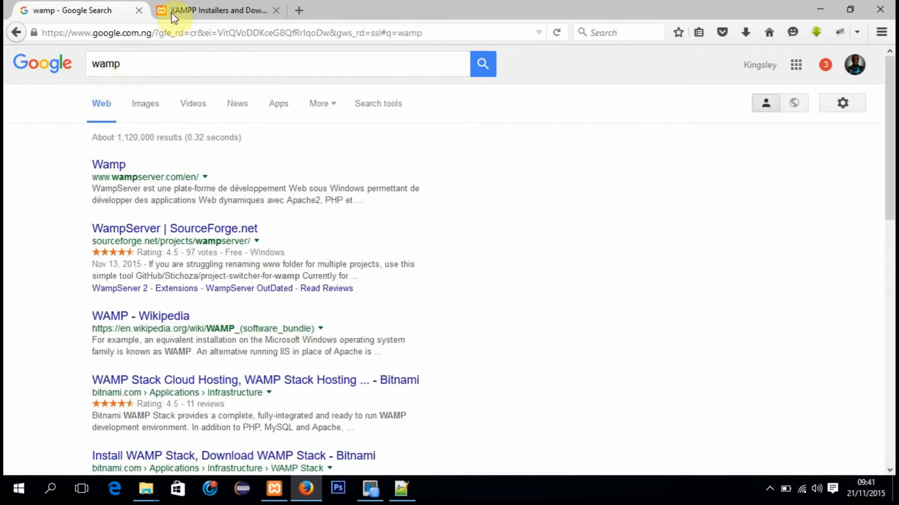
right_click(114, 167)
left_click(151, 176)
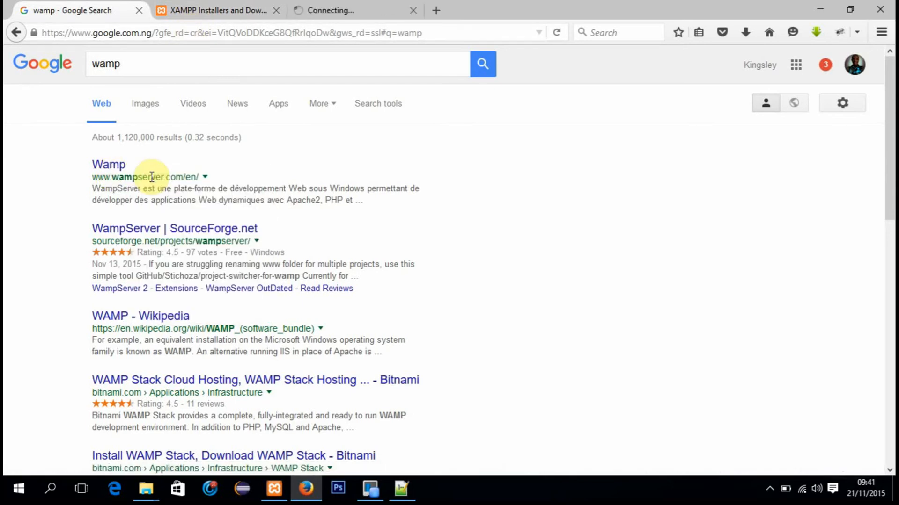
Step: Look over the opened WampServer and XAMPP websites, ending on the XAMPP page
left_click(218, 10)
left_click(357, 10)
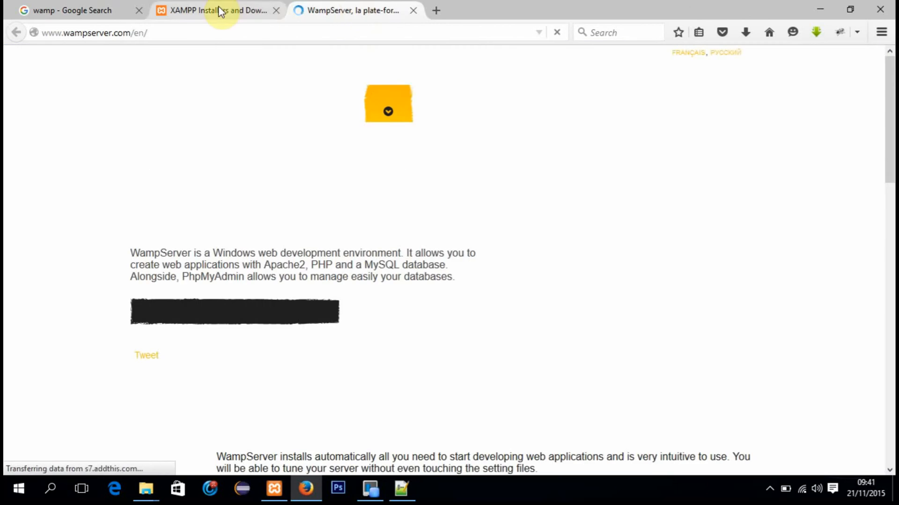
left_click(220, 10)
left_click(335, 9)
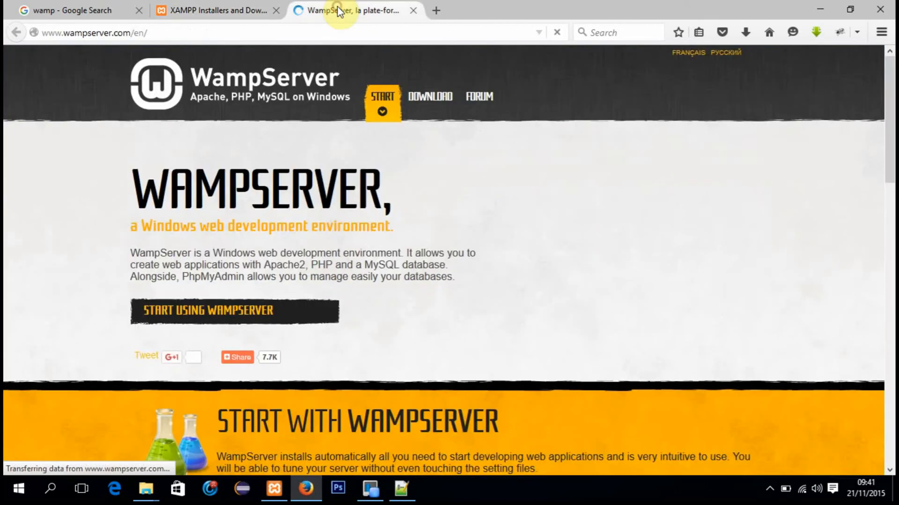
left_click(188, 14)
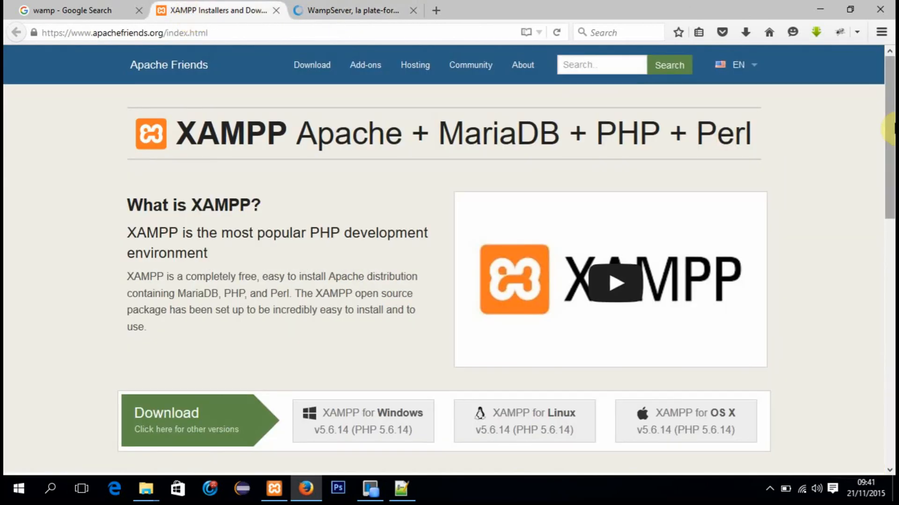
Step: Start saving the XAMPP for Windows v5.6.14 installer and cancel the running download
left_click_drag(891, 126, 891, 199)
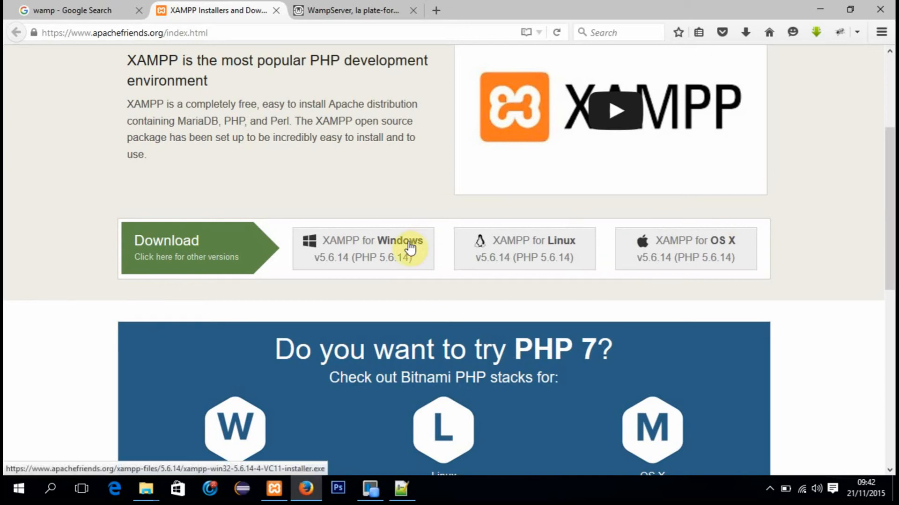
left_click(394, 253)
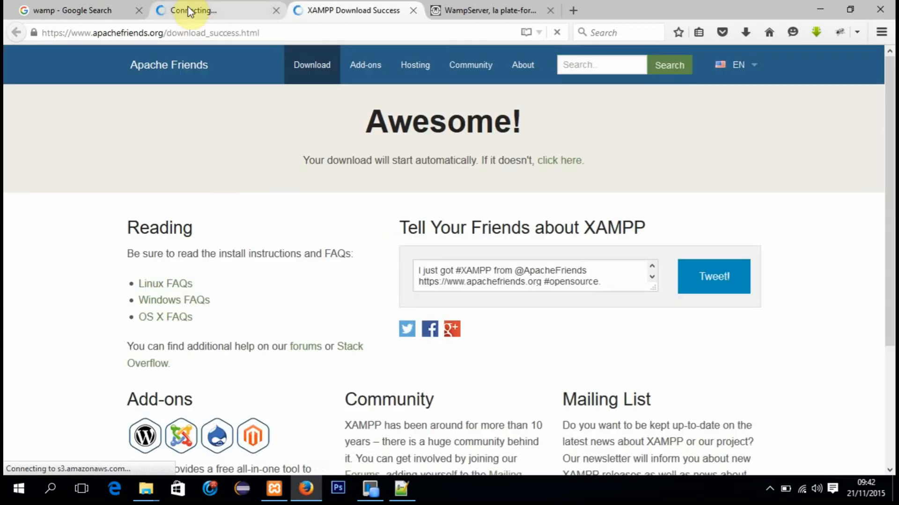
left_click(190, 11)
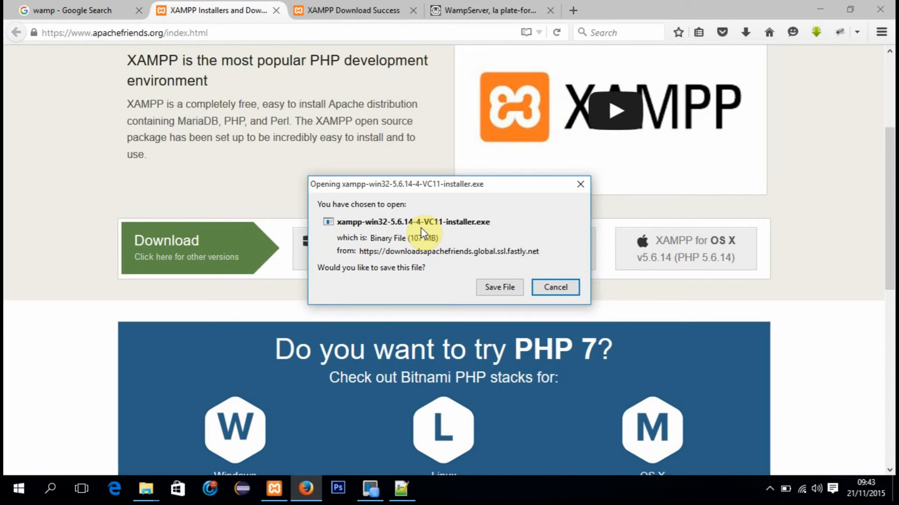
left_click(499, 287)
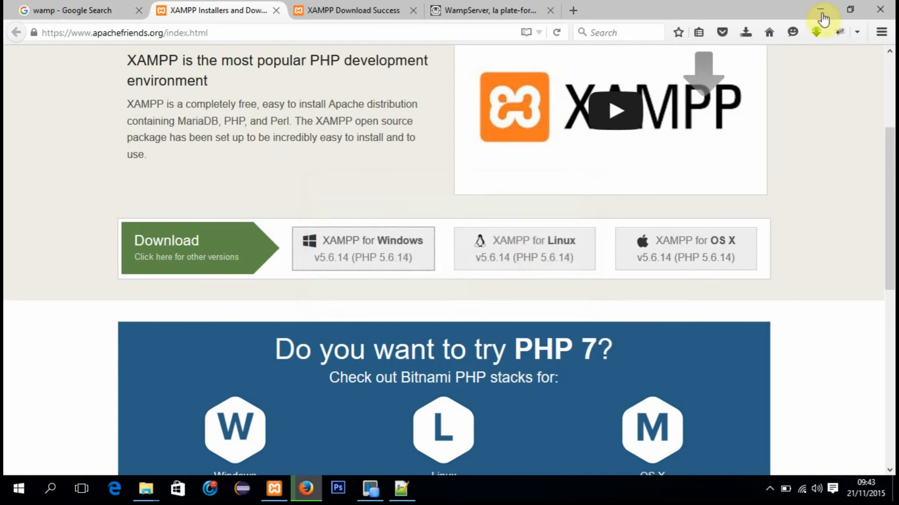
left_click(745, 34)
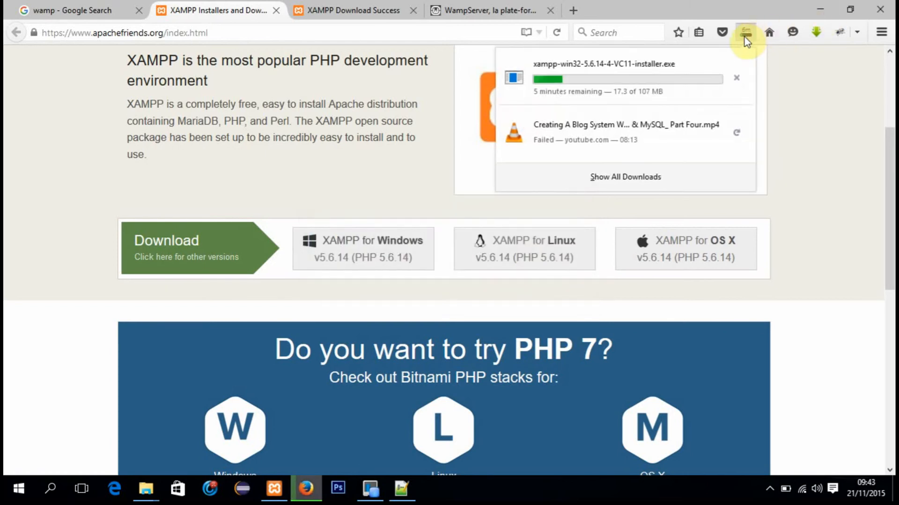
left_click(737, 80)
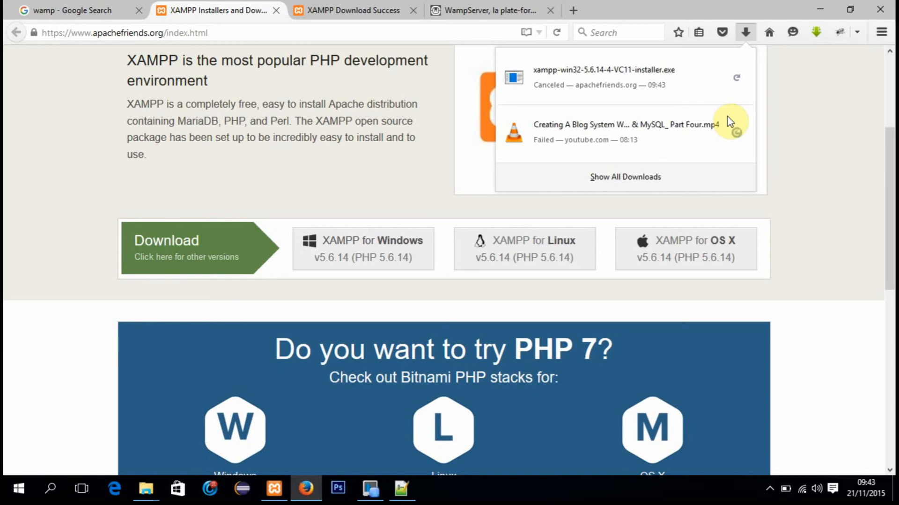
Step: Load localhost in place of the WampServer site and look over the XAMPP welcome page
left_click(489, 10)
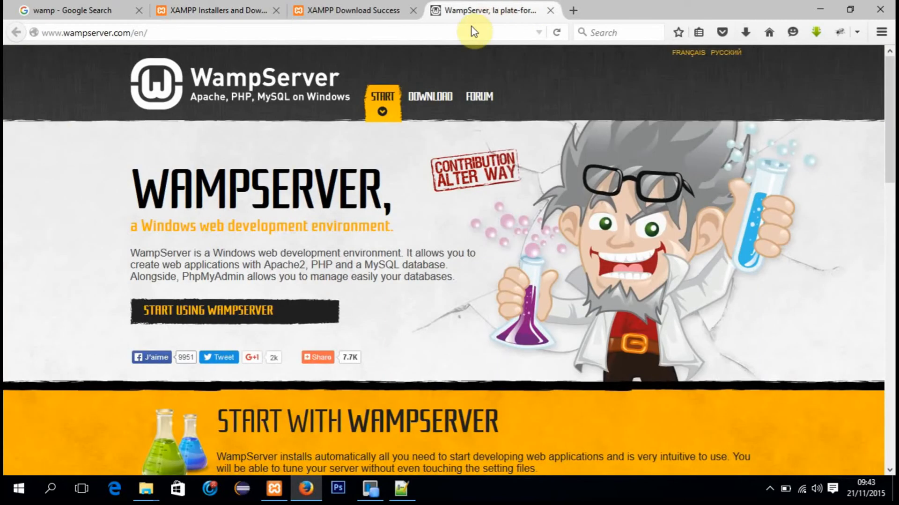
left_click(468, 30)
type("localhost/")
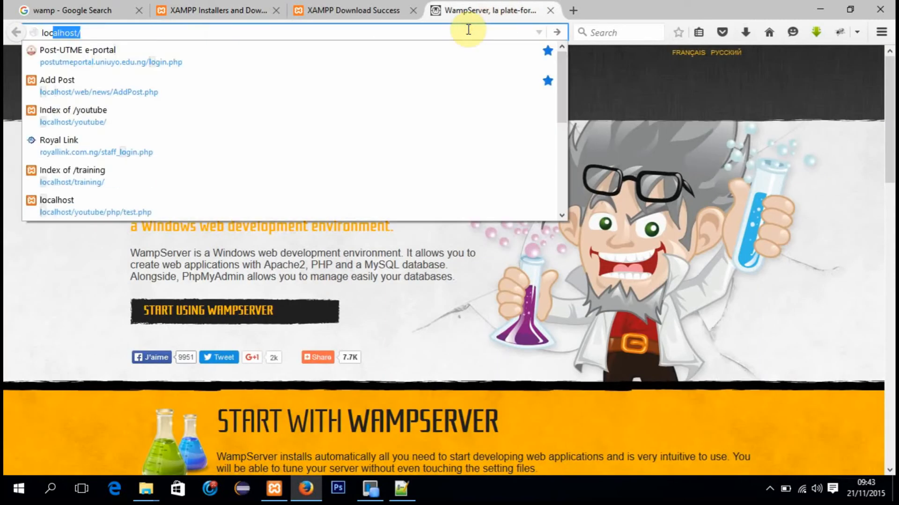
key("Return")
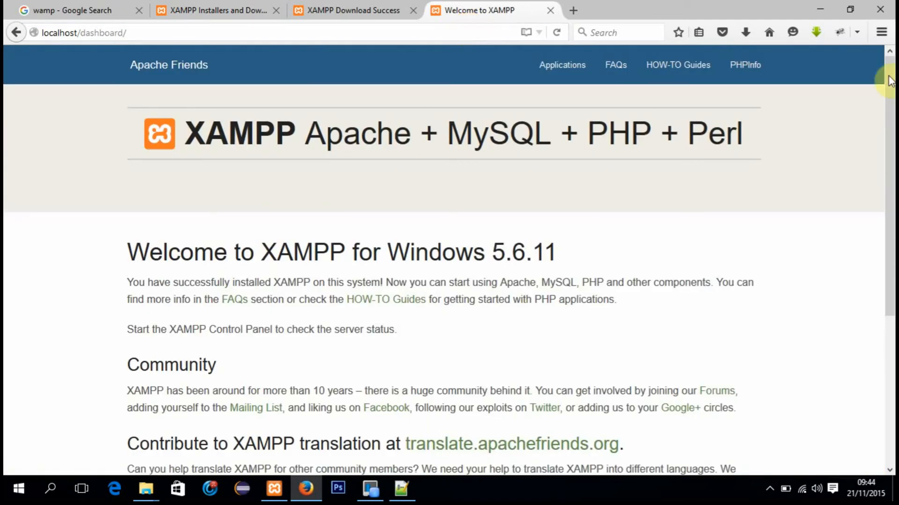
mouse_move(890, 98)
left_mouse_down()
mouse_move(887, 291)
mouse_move(890, 84)
mouse_move(890, 114)
left_mouse_up()
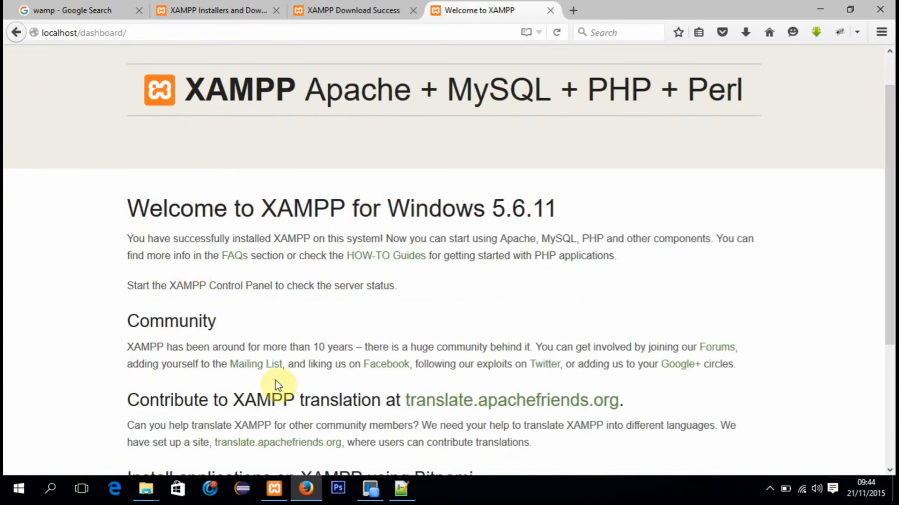
Step: Close the already open XAMPP Control Panel and relaunch it by searching Windows for "xamp"
left_click(276, 487)
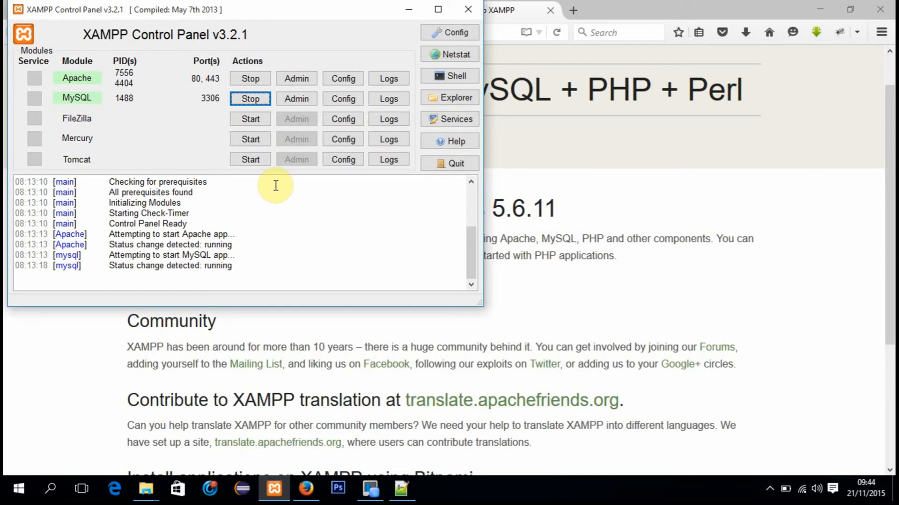
left_click(468, 9)
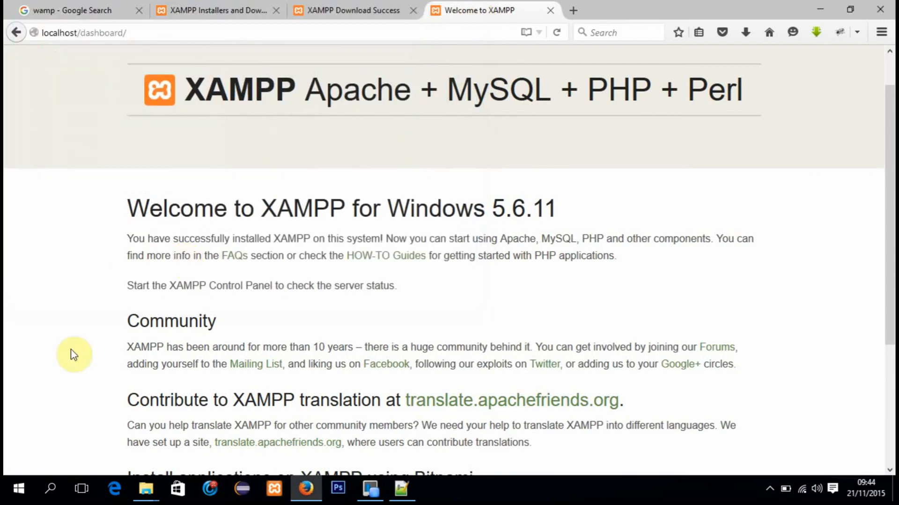
left_click(50, 490)
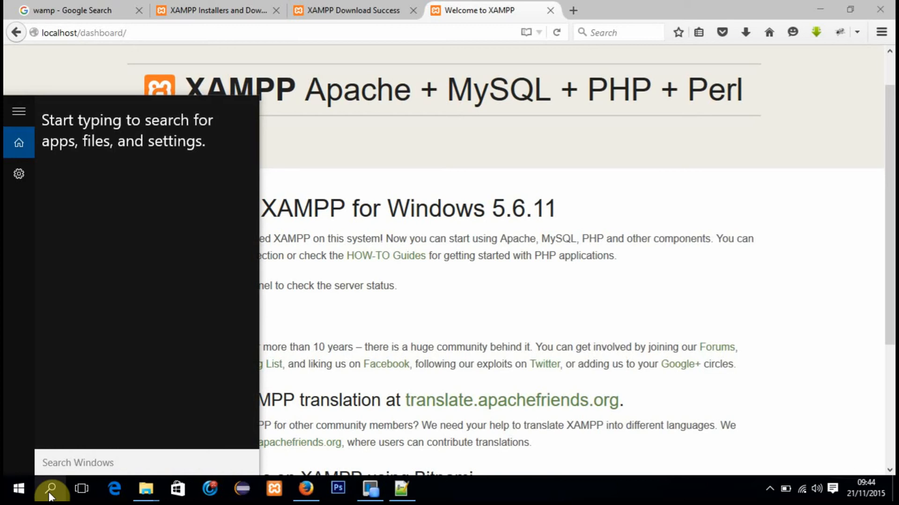
left_click(12, 496)
left_click(12, 495)
left_click(11, 495)
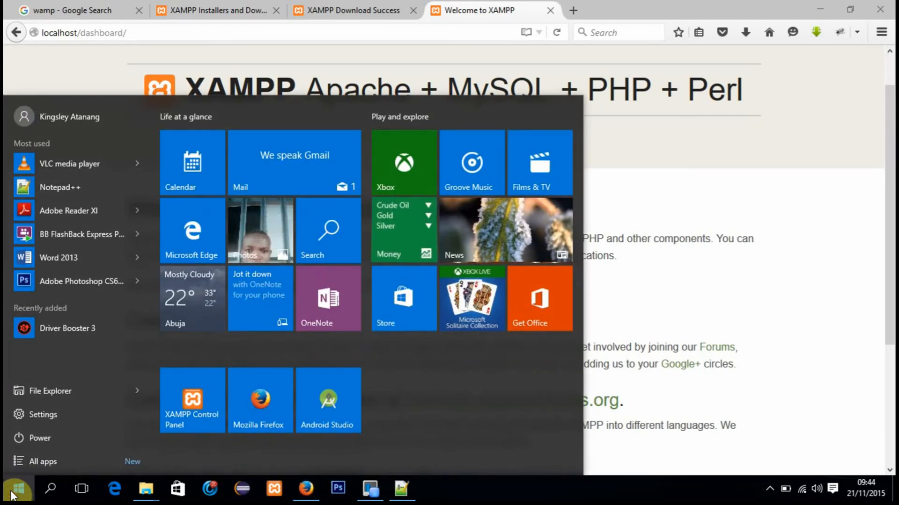
left_click(47, 492)
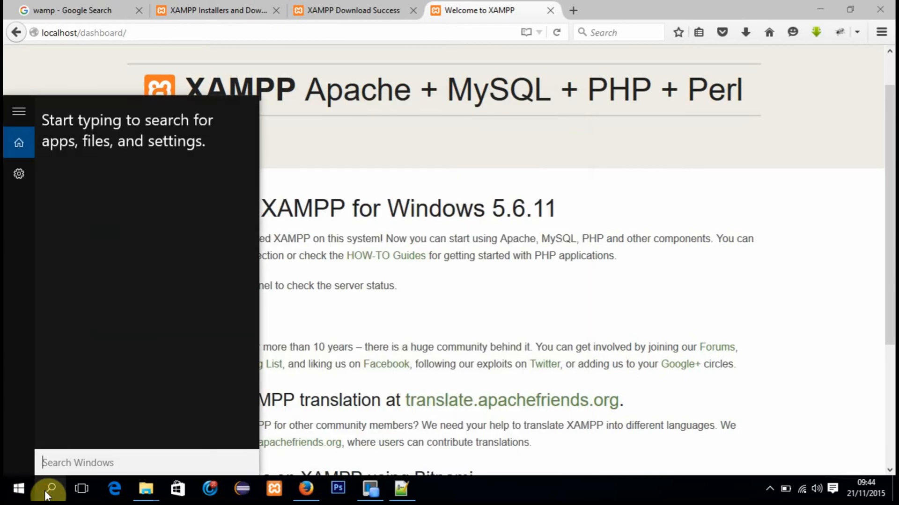
type("xa")
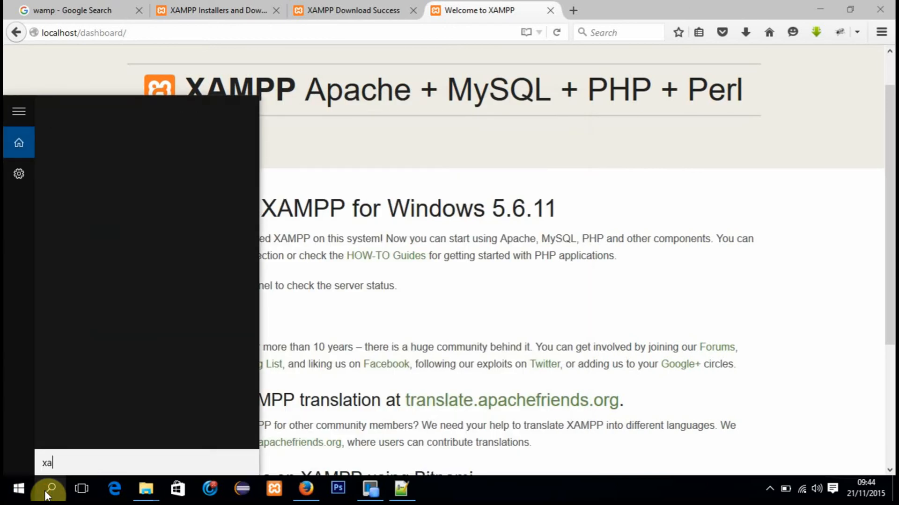
type("mp")
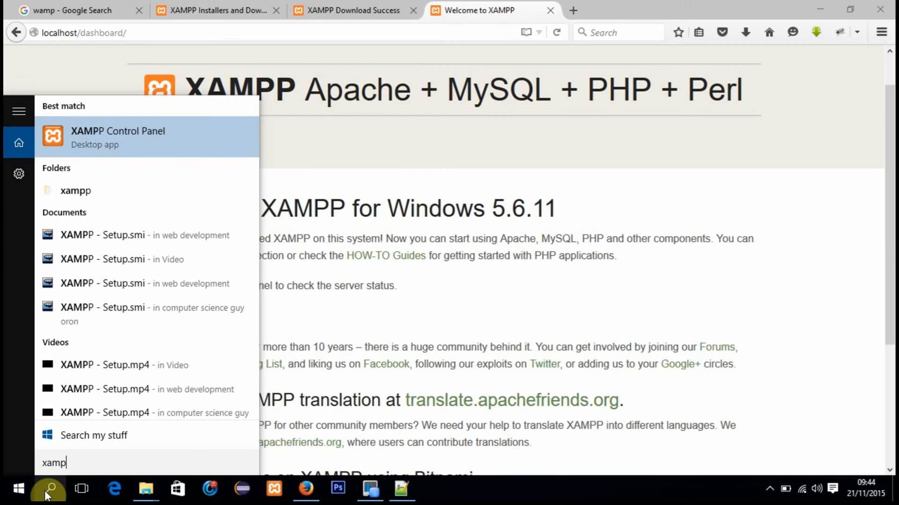
left_click(127, 151)
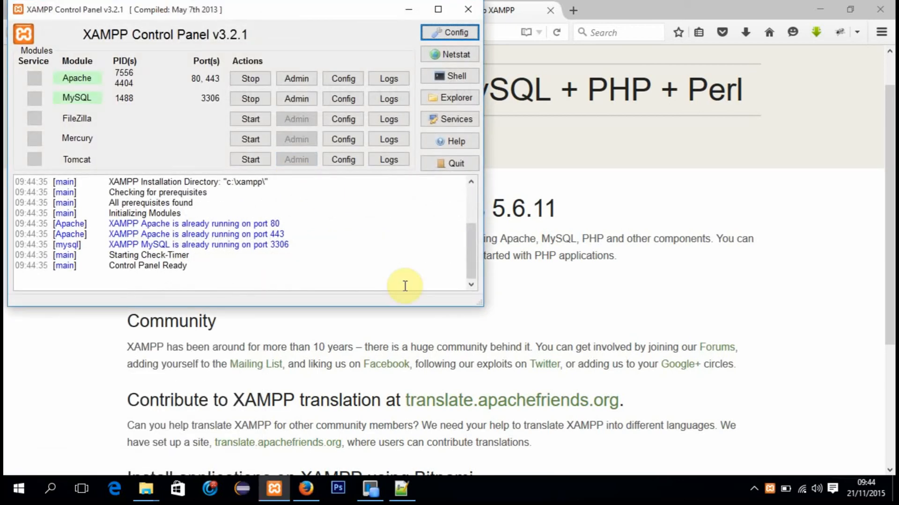
Step: Move the XAMPP Control Panel window toward the middle of the screen and stop the Apache and MySQL modules
left_click_drag(298, 16, 466, 76)
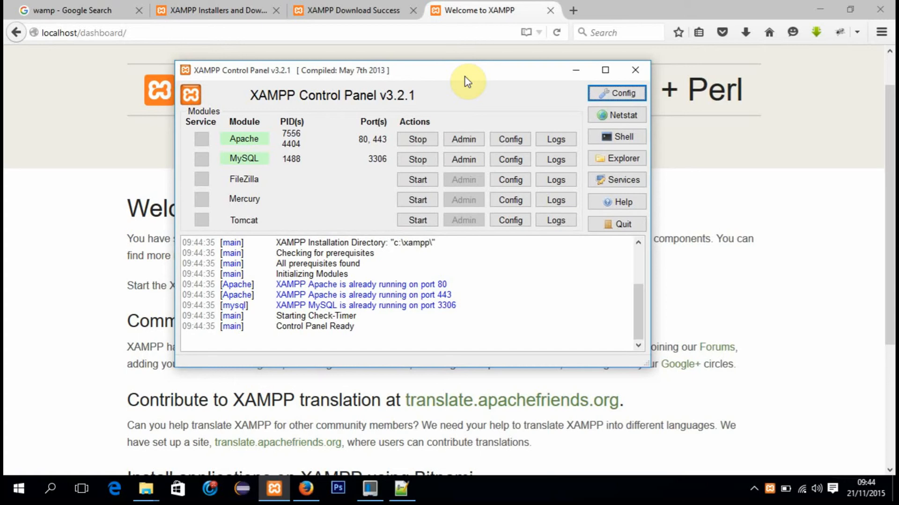
left_click_drag(464, 78, 452, 65)
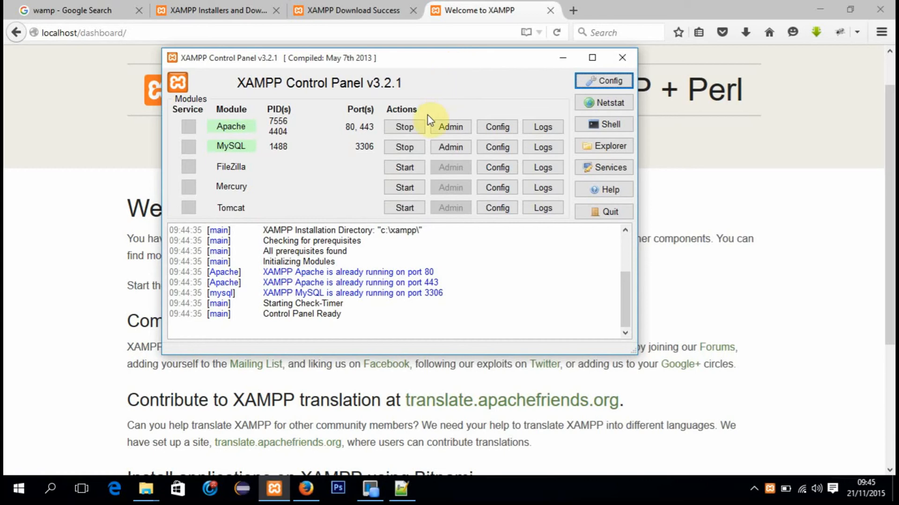
left_click(405, 126)
left_click(405, 147)
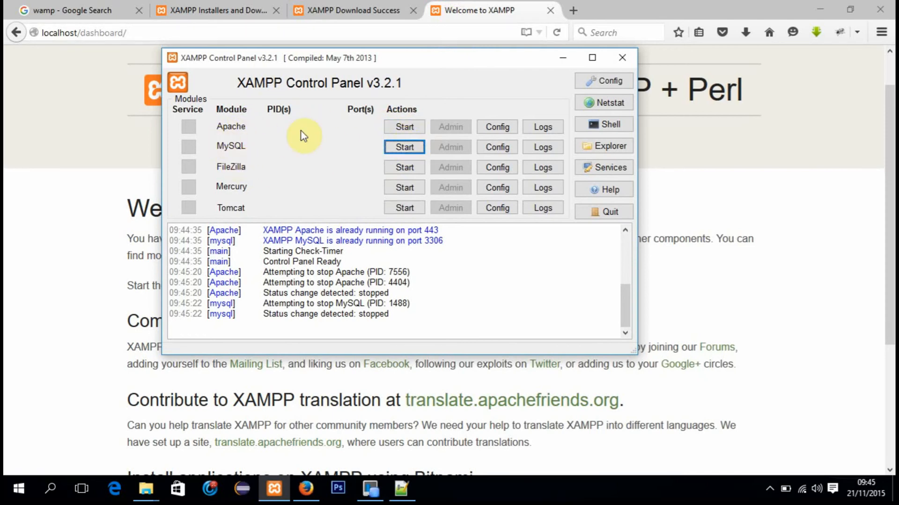
Step: Switch to the browser and try to load 127.0.0.1 in place of the localhost dashboard with Apache and MySQL stopped
left_click(84, 158)
left_click(166, 34)
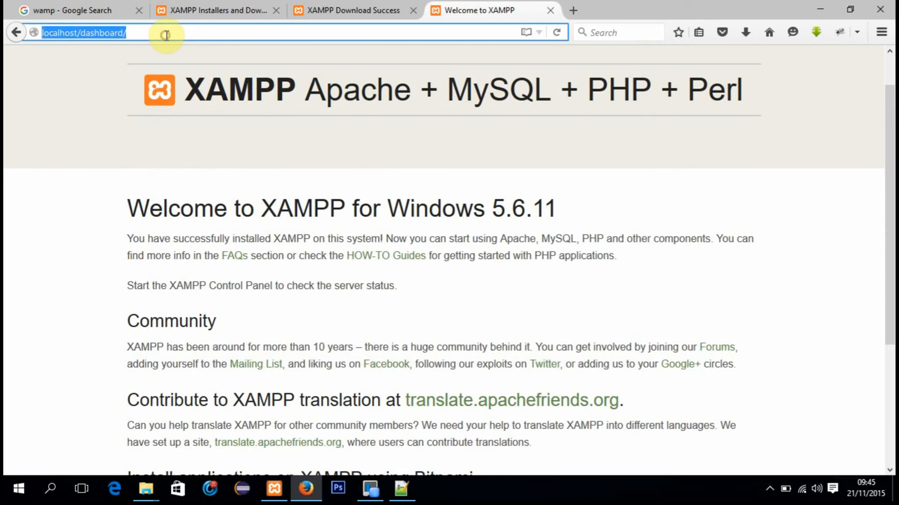
type("127.0.0.1/")
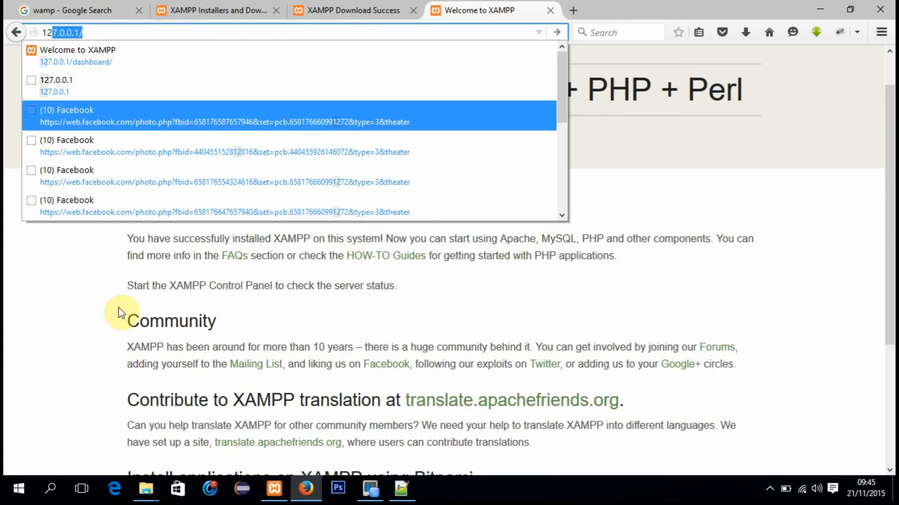
left_click(275, 490)
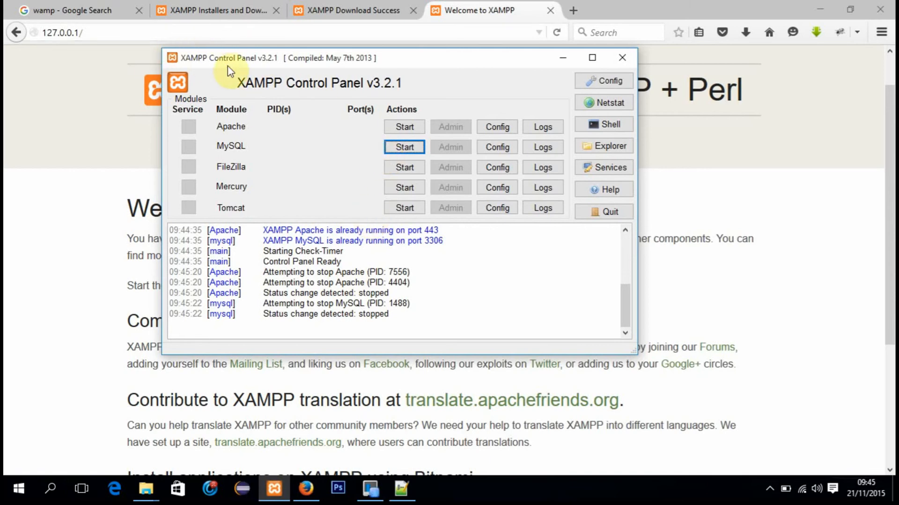
left_click(38, 111)
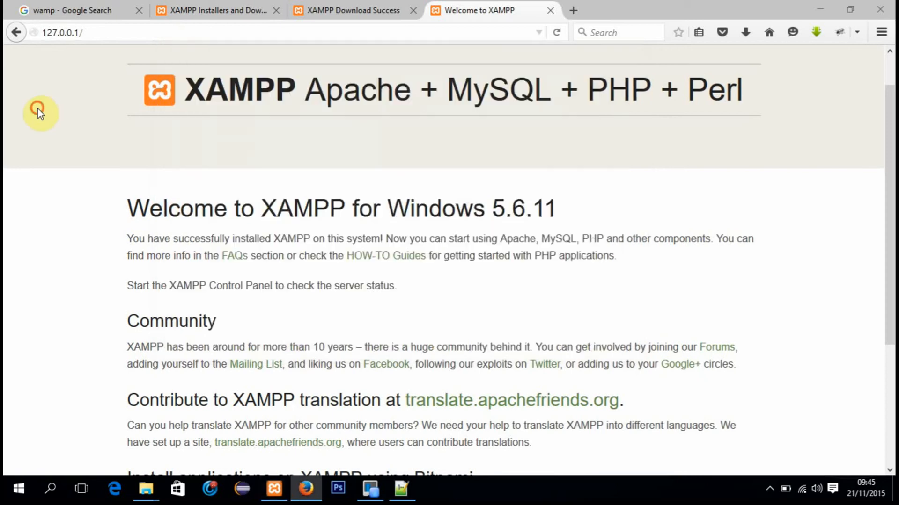
left_click(97, 32)
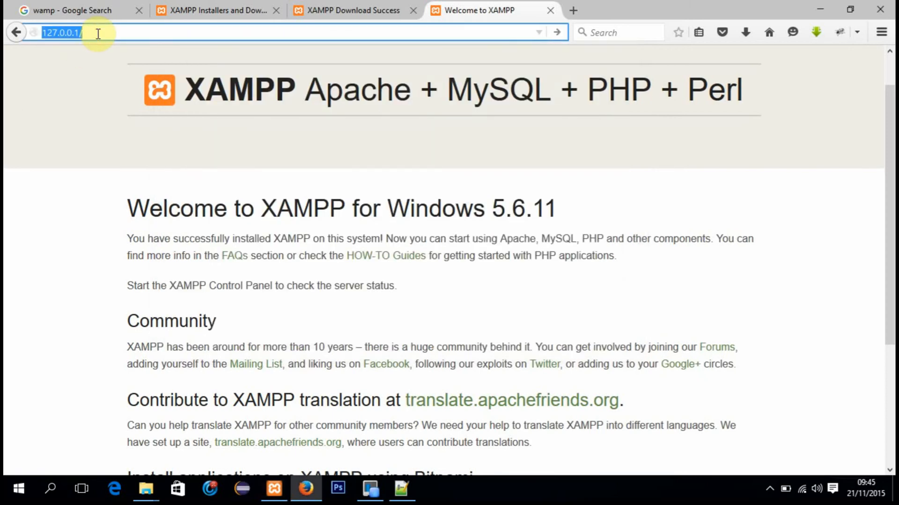
key("Return")
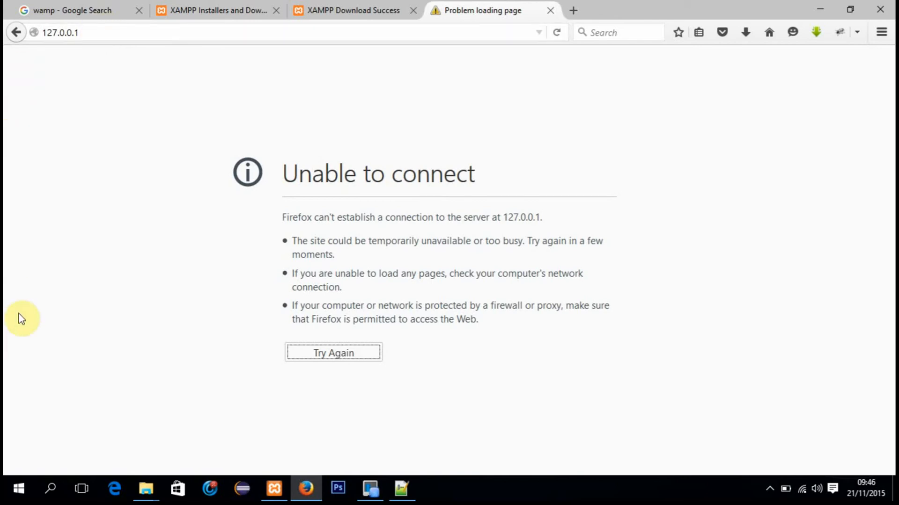
Step: Start the Apache module in the XAMPP Control Panel and load 127.0.0.1 again in the browser
left_click(273, 489)
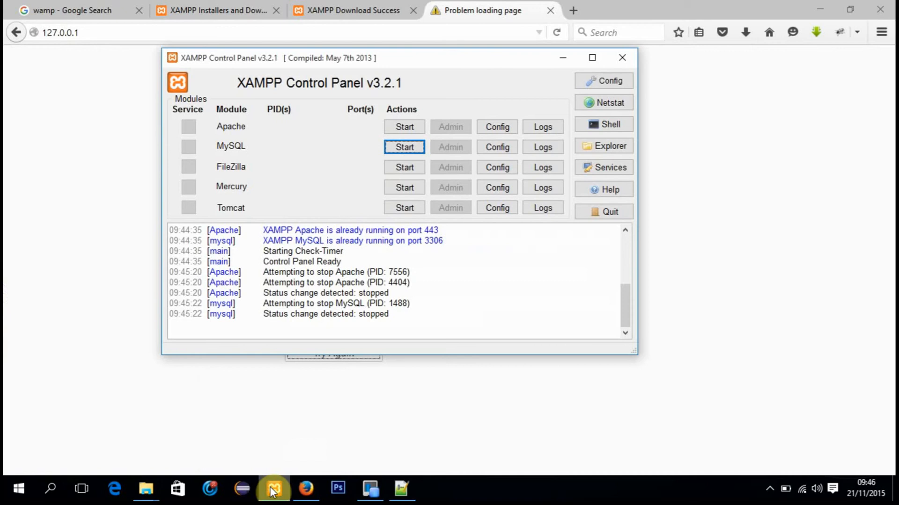
left_click(398, 126)
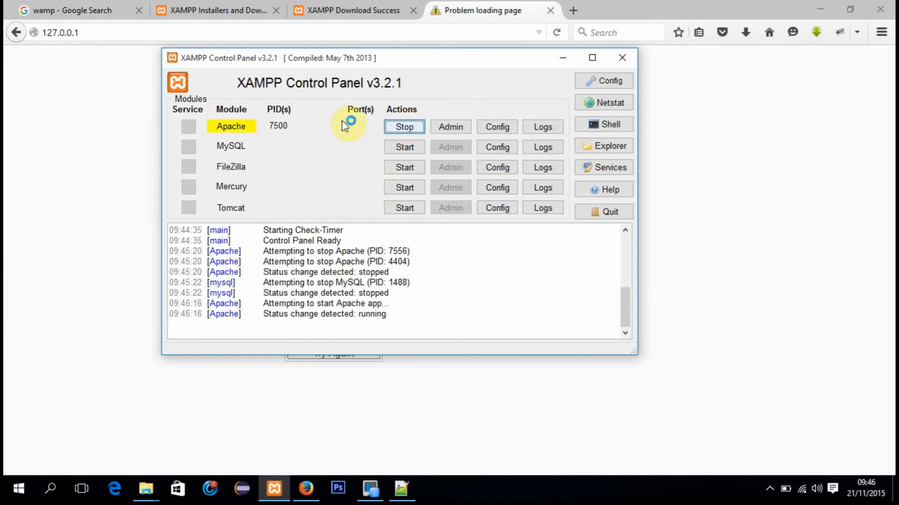
left_click(12, 128)
left_click(120, 35)
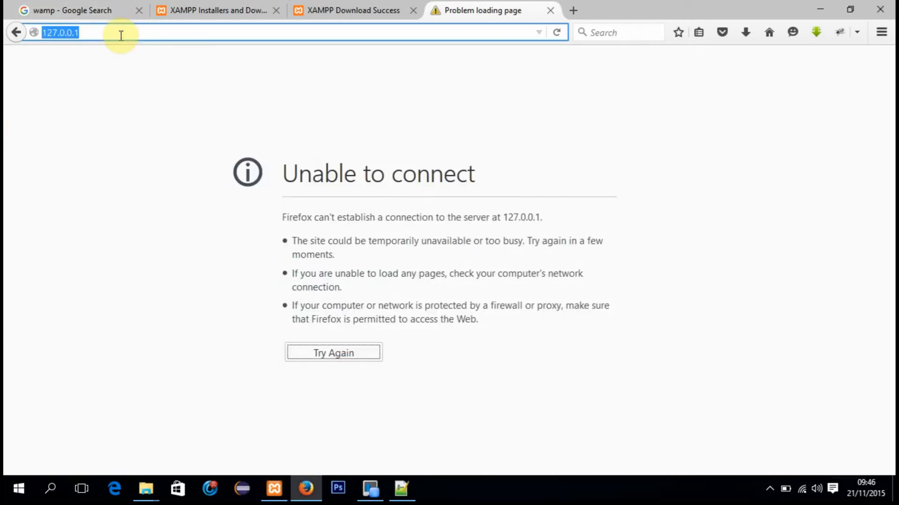
key("Return")
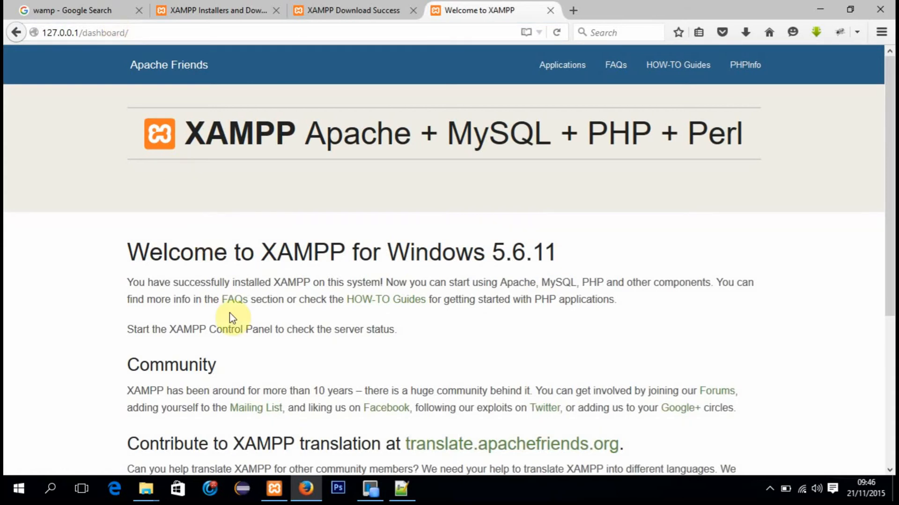
Step: Start the MySQL module in the XAMPP Control Panel and return to the browser
left_click(275, 488)
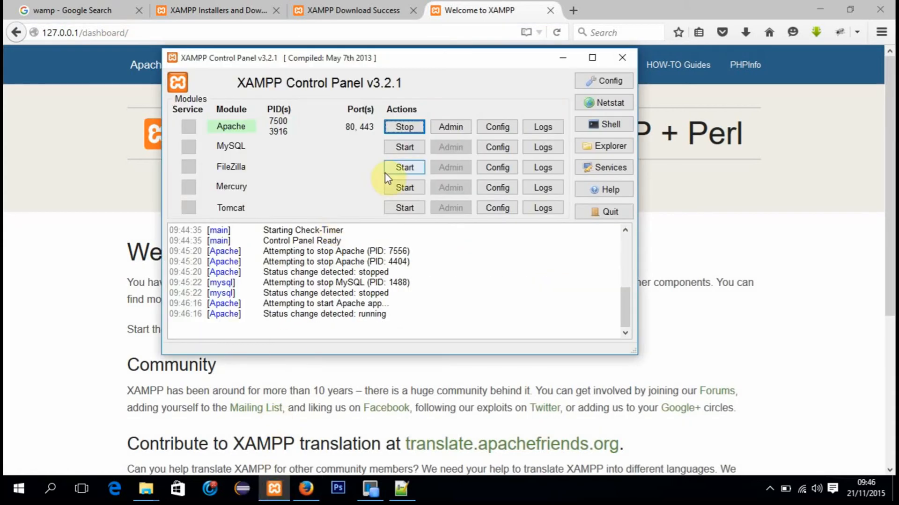
left_click(399, 149)
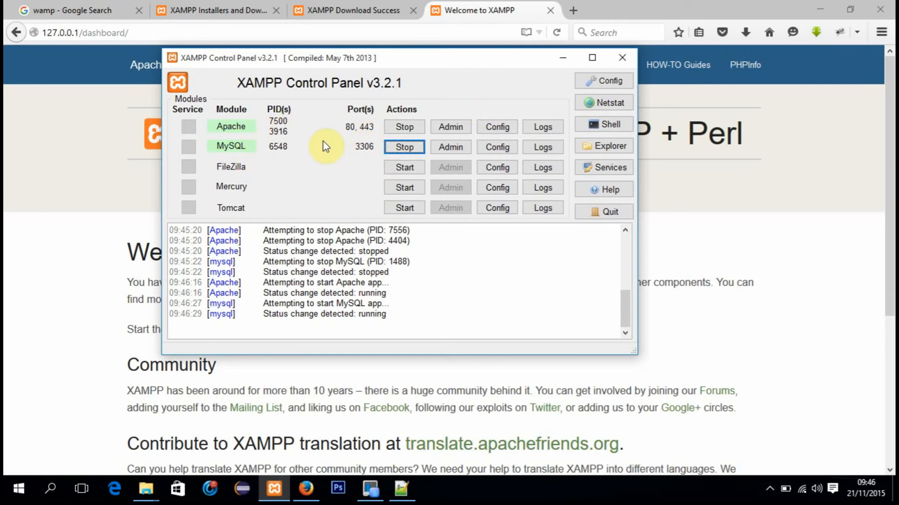
left_click(91, 125)
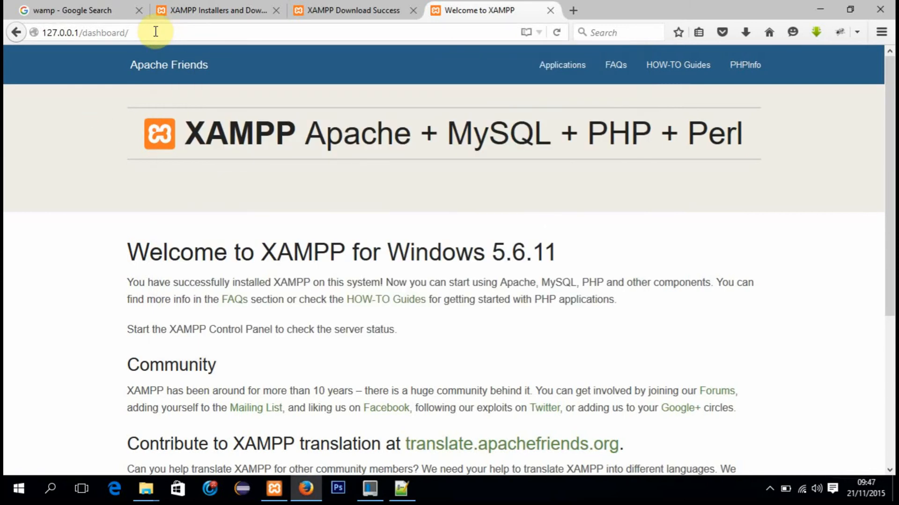
Step: Load localhost/phpmyadmin in the current browser tab in place of the XAMPP dashboard
left_click(155, 31)
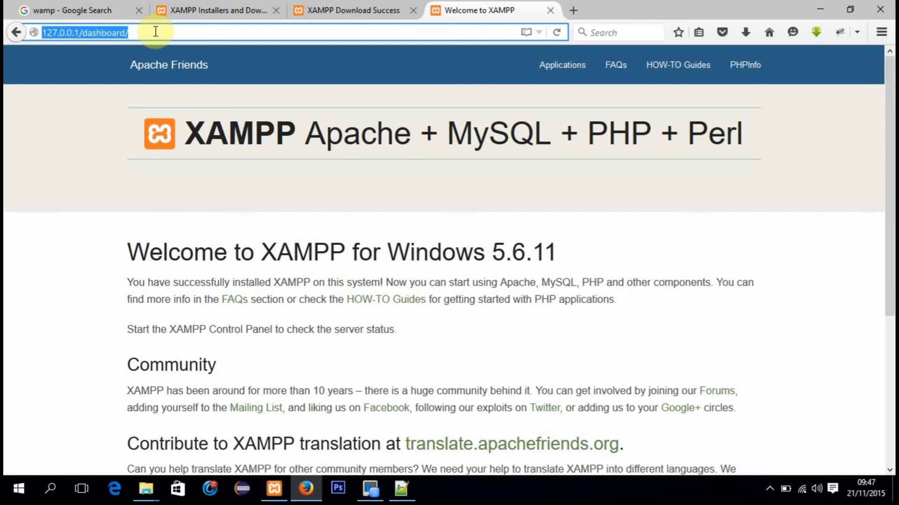
type("localhost/")
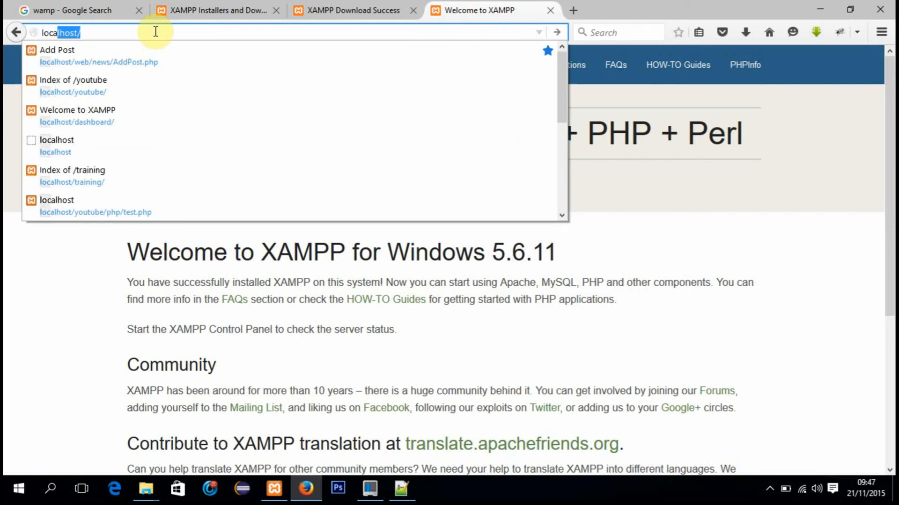
key("Right")
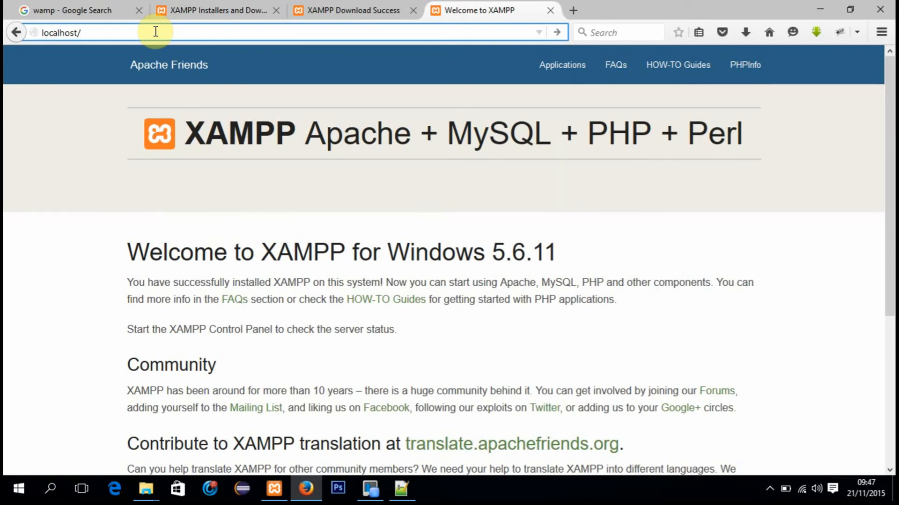
type("my")
key("BackSpace")
key("BackSpace")
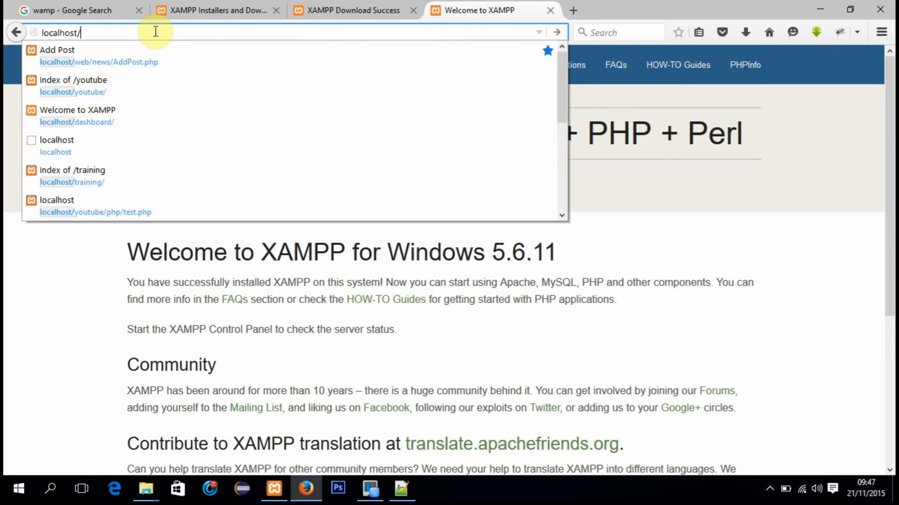
type("phpmy")
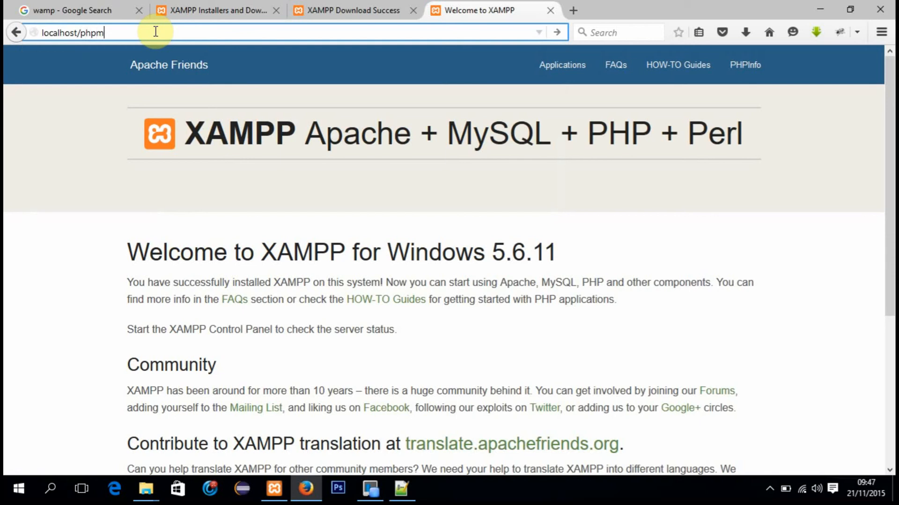
type("admin")
key("Return")
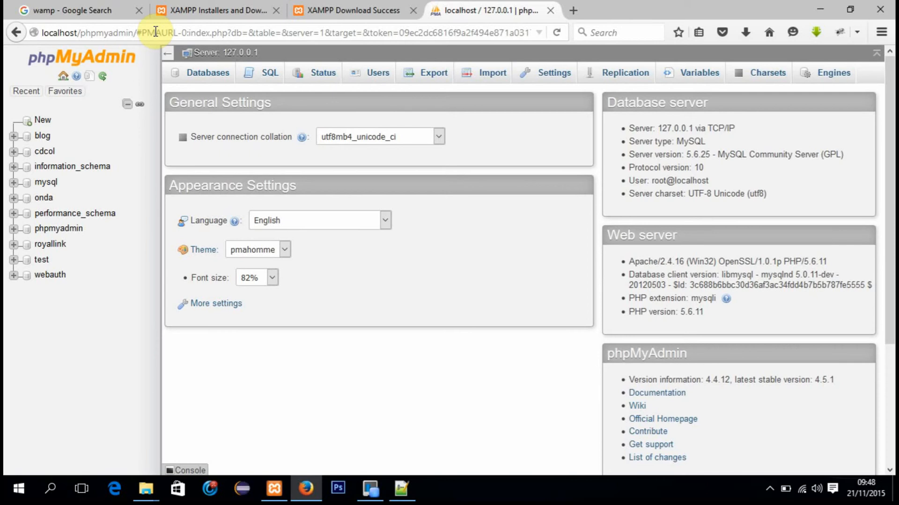
Step: Close the phpMyAdmin and XAMPP Download Success tabs and switch to File Explorer showing Local Disk (C:)
left_click(552, 11)
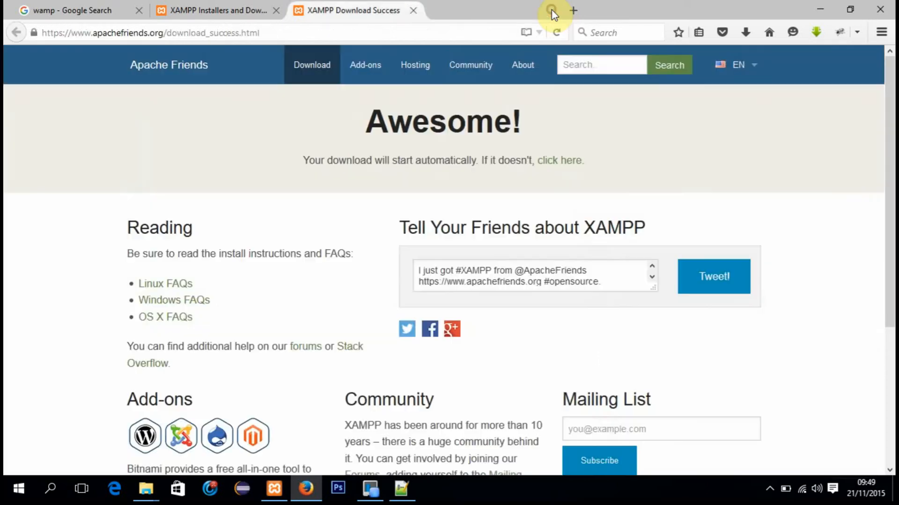
left_click(413, 10)
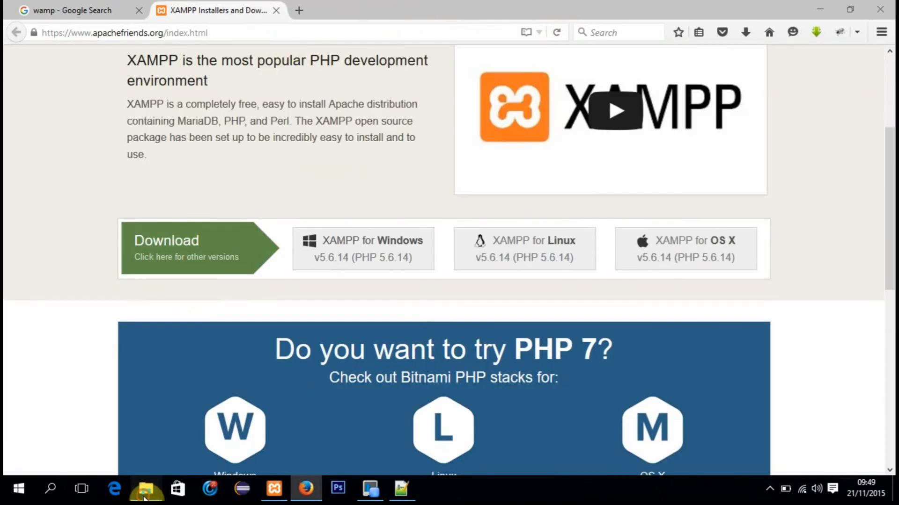
mouse_move(145, 497)
left_click(117, 429)
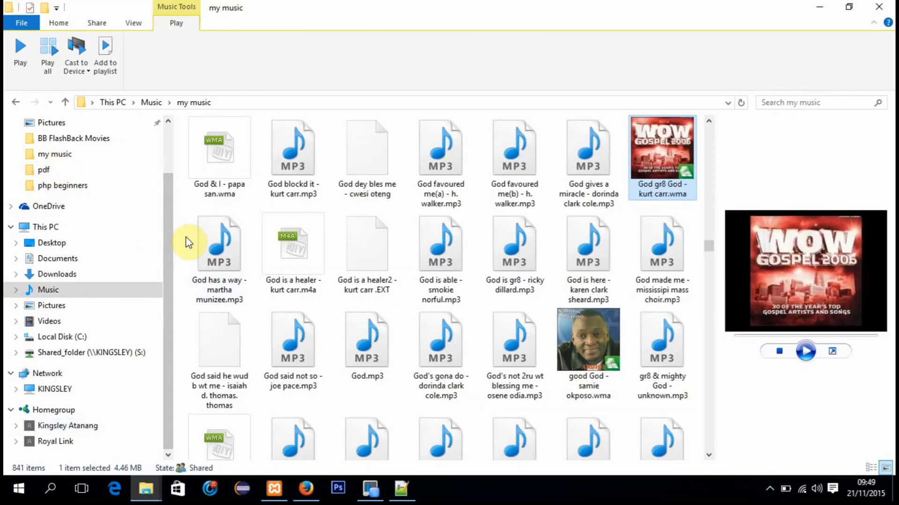
left_click_drag(171, 262, 169, 237)
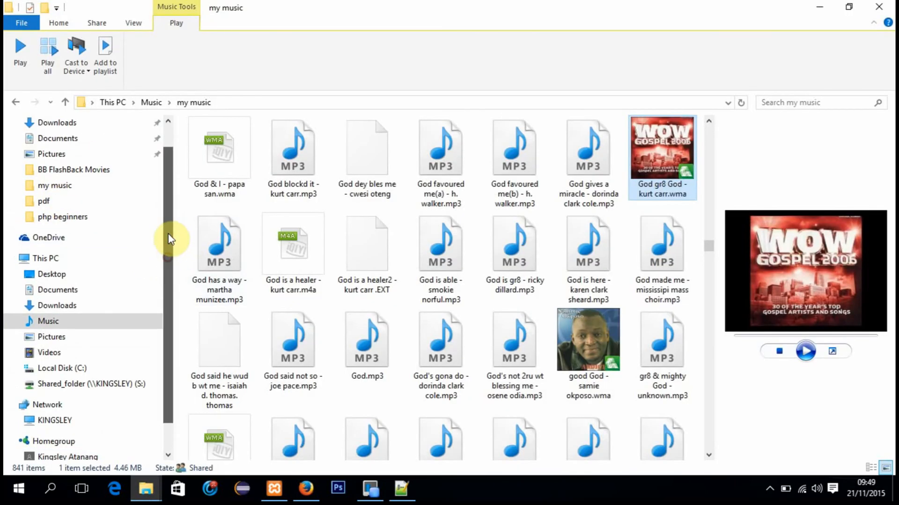
left_click(83, 369)
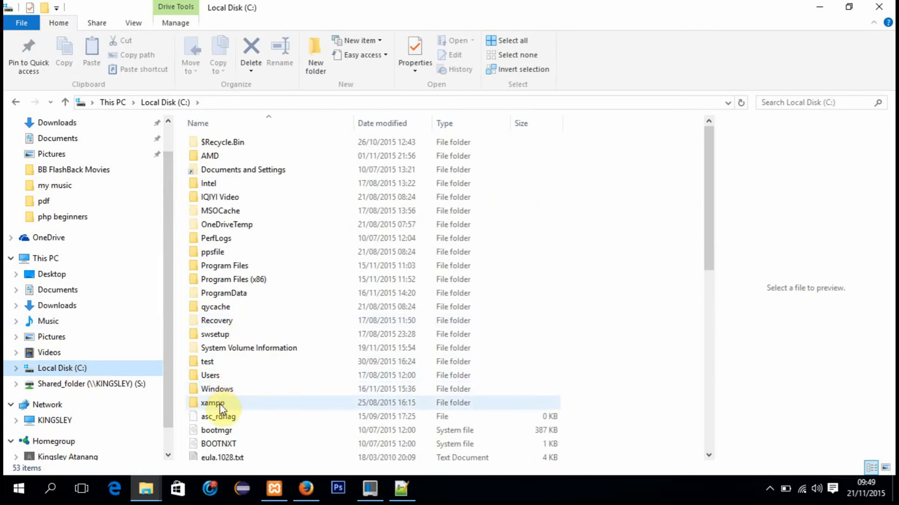
Step: Open the xampp folder on the C: drive, look through its contents and go into its htdocs folder
mouse_move(220, 404)
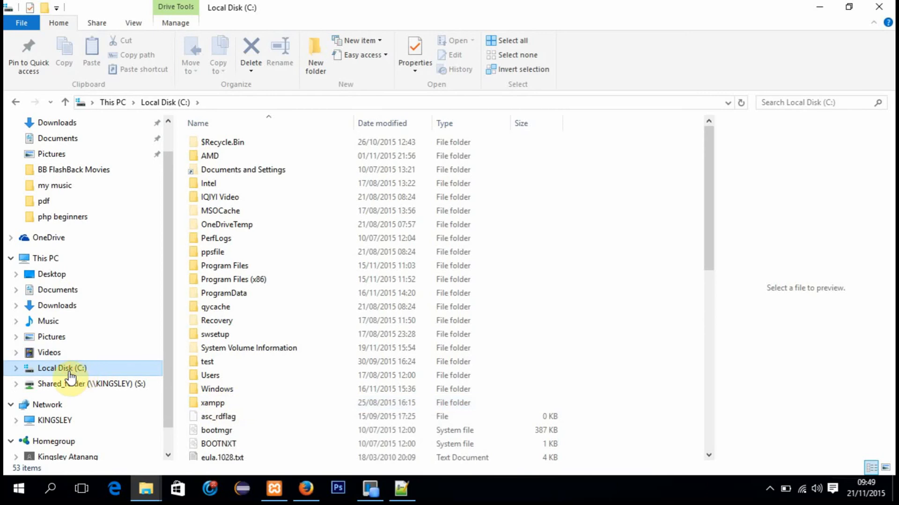
double_click(210, 407)
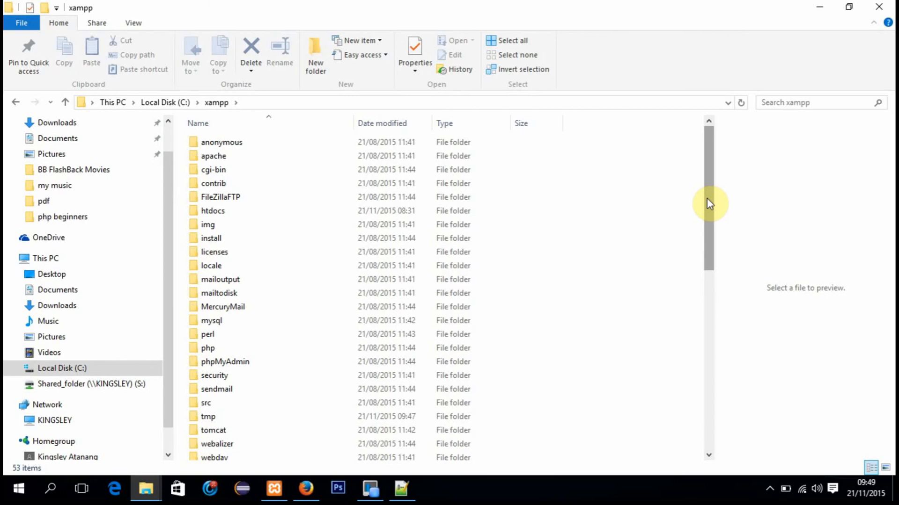
left_click_drag(706, 199, 710, 240)
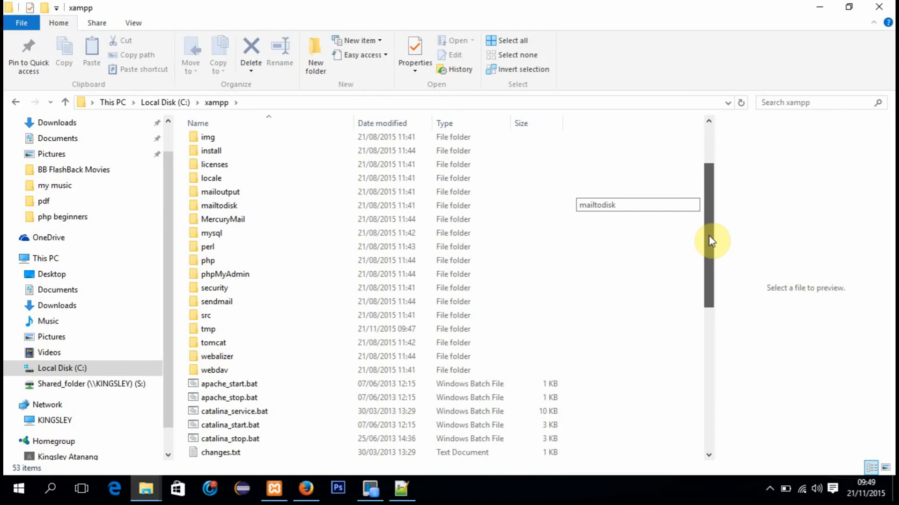
left_click_drag(711, 241, 708, 212)
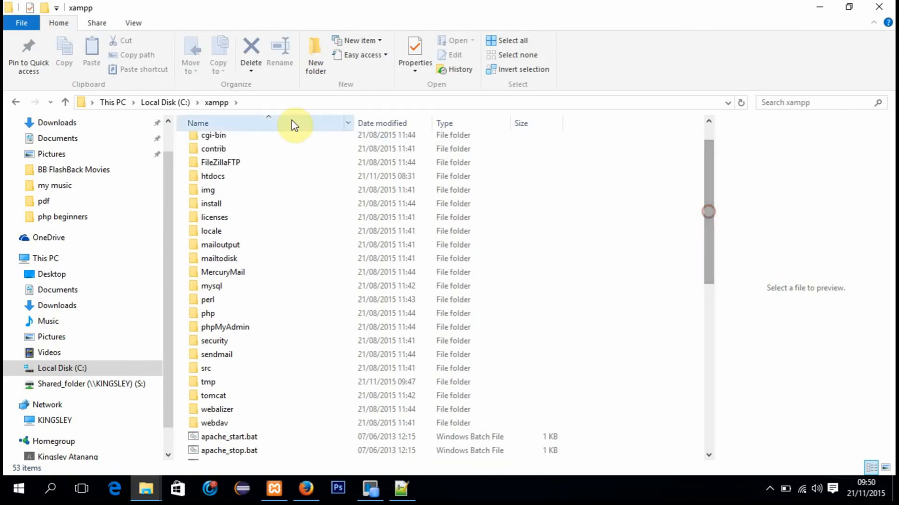
double_click(235, 177)
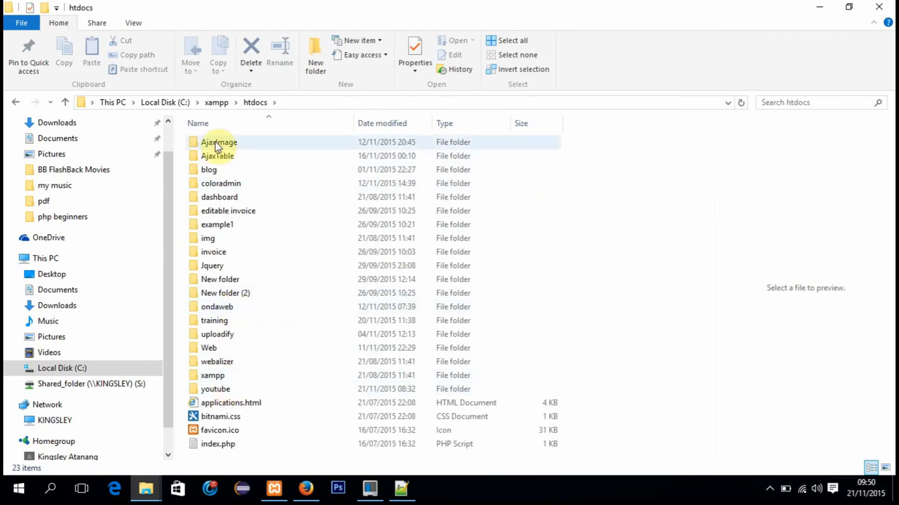
left_click(216, 103)
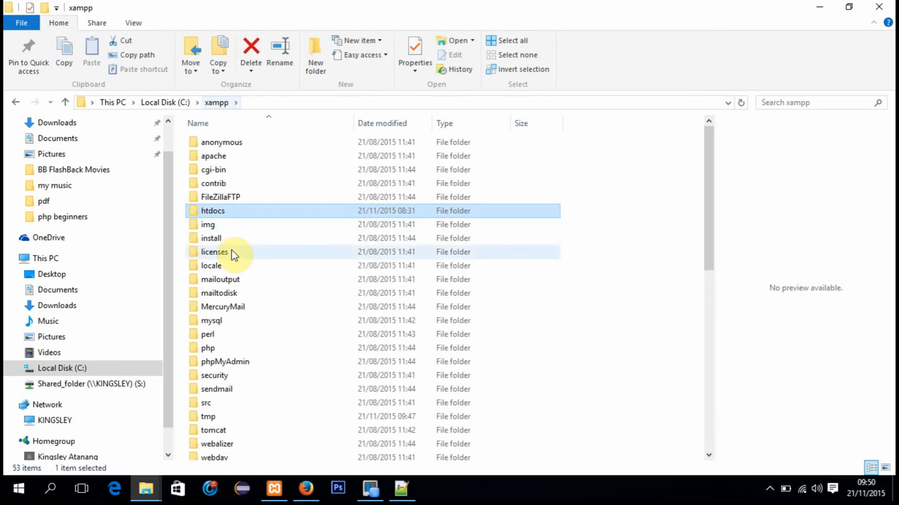
double_click(234, 216)
Step: Go into the php folder inside htdocs\youtube and delete the test.php file
left_click(227, 391)
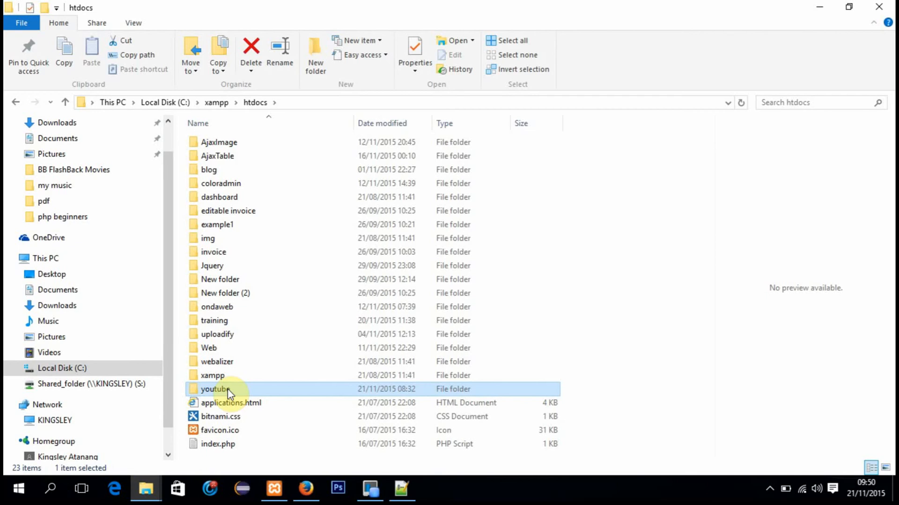
double_click(228, 391)
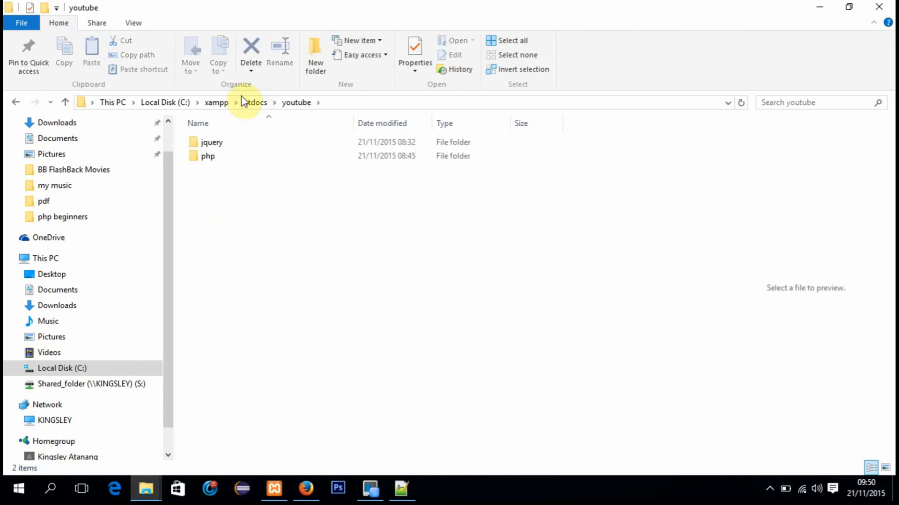
double_click(219, 156)
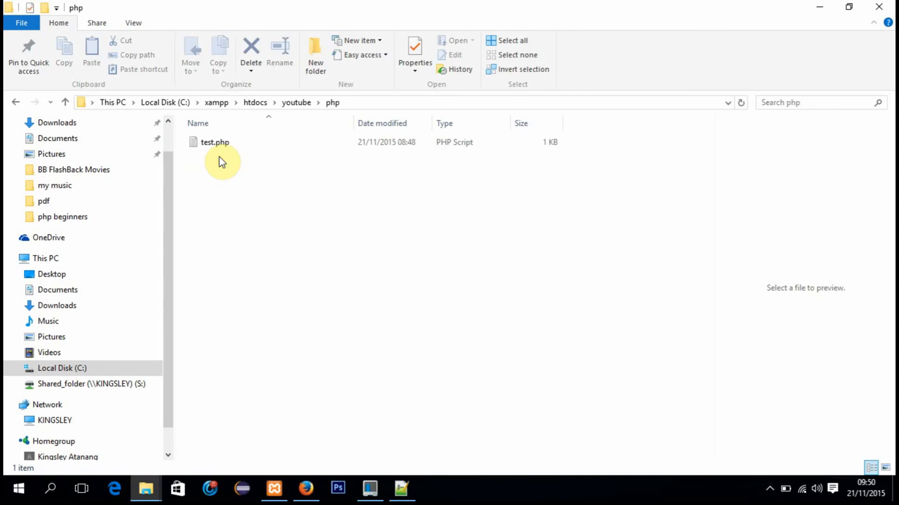
left_click(212, 143)
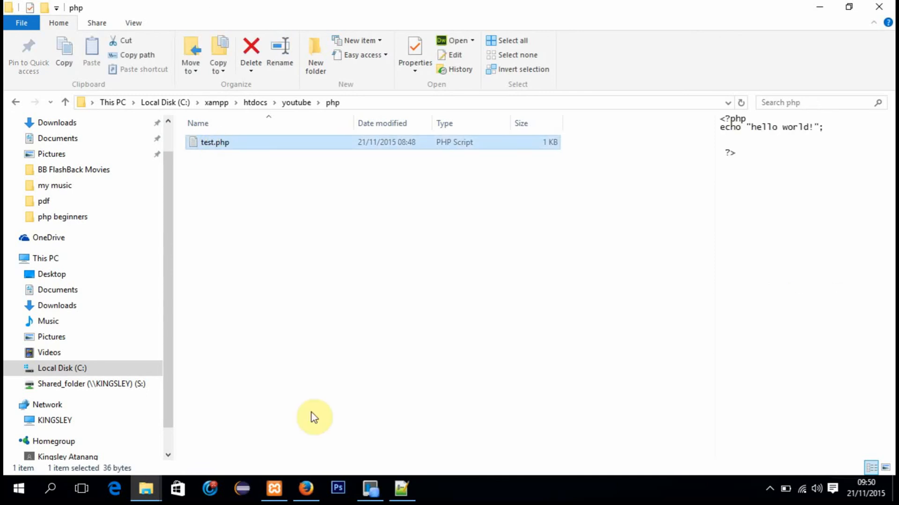
key("Delete")
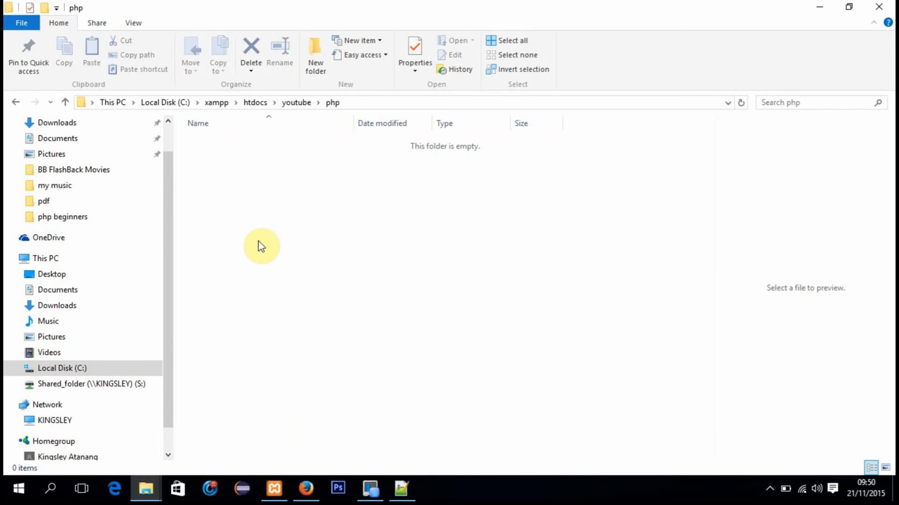
Step: Create a new text document in the htdocs\youtube\php folder and name it firstphpfile.php, accepting the extension change
right_click(238, 186)
mouse_move(330, 365)
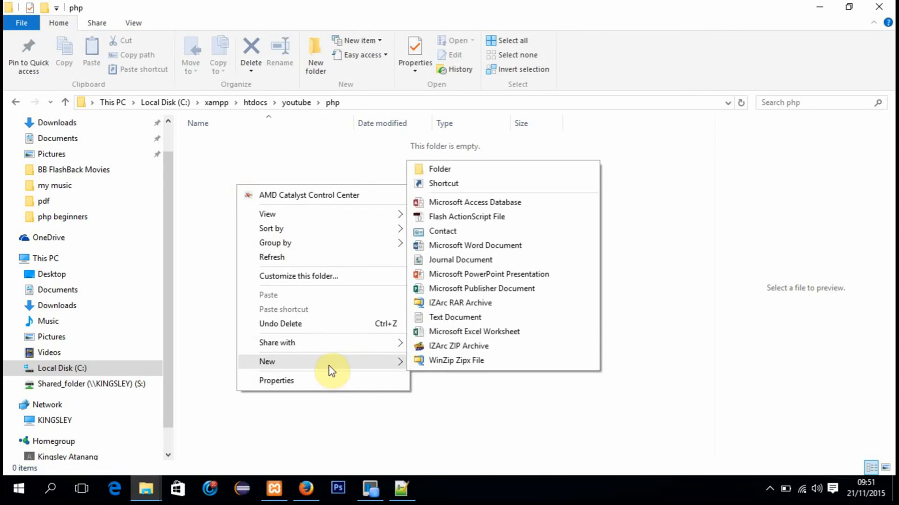
left_click(452, 318)
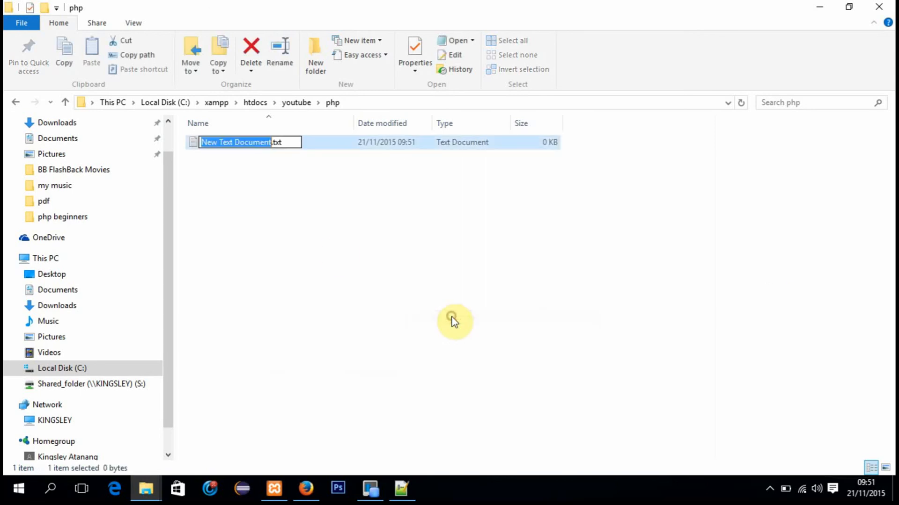
type("firstp")
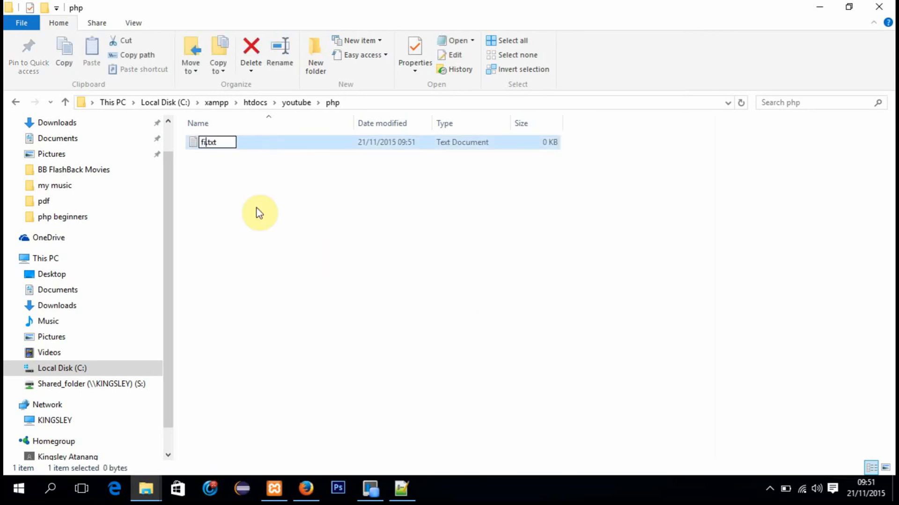
type("hpfile")
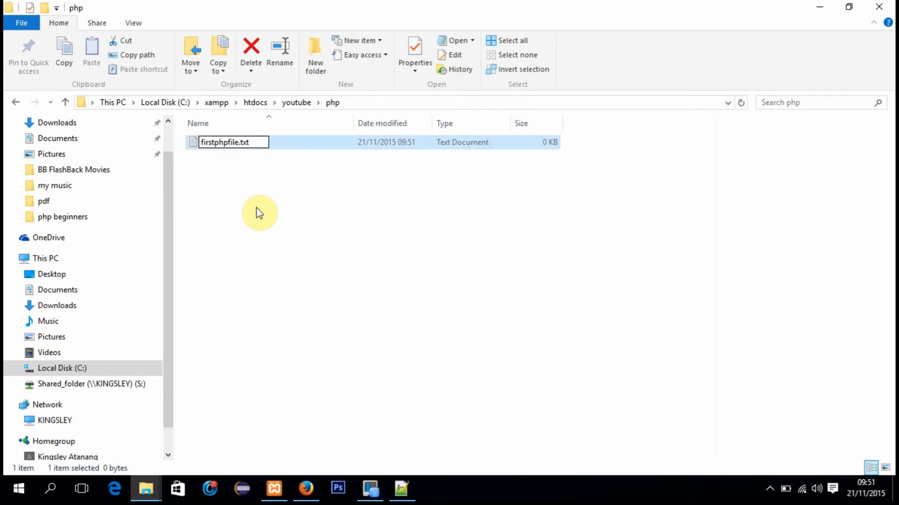
key("End")
key("BackSpace")
key("BackSpace")
key("BackSpace")
type("php")
key("Return")
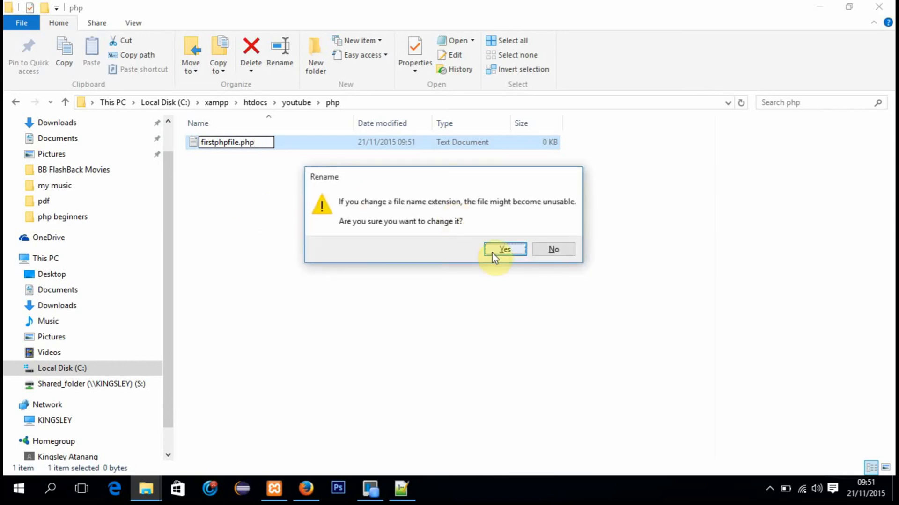
left_click(493, 252)
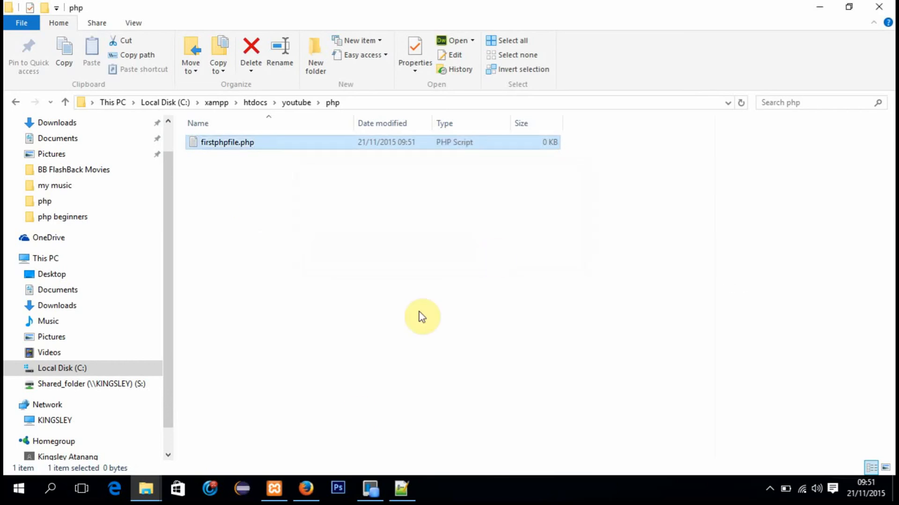
Step: Minimize File Explorer, switch to Notepad++ and discard the deleted test.php from the editor
left_click(814, 8)
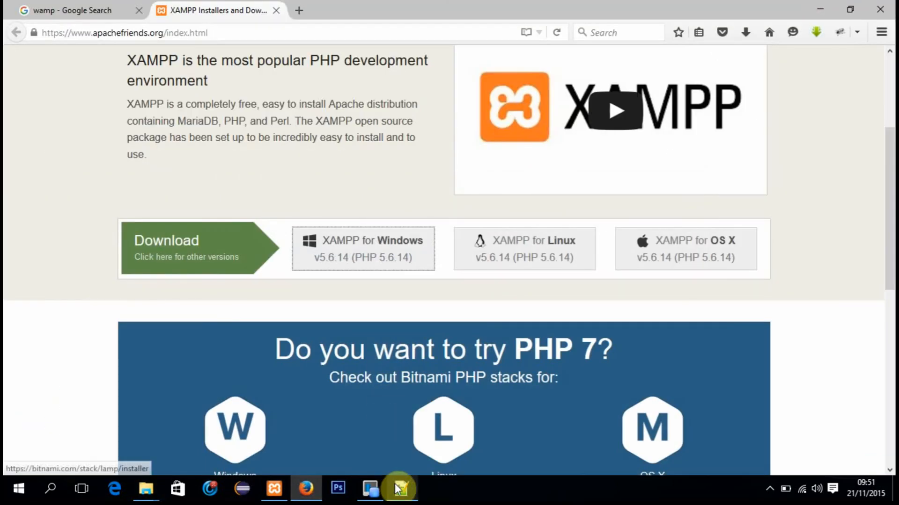
left_click(397, 489)
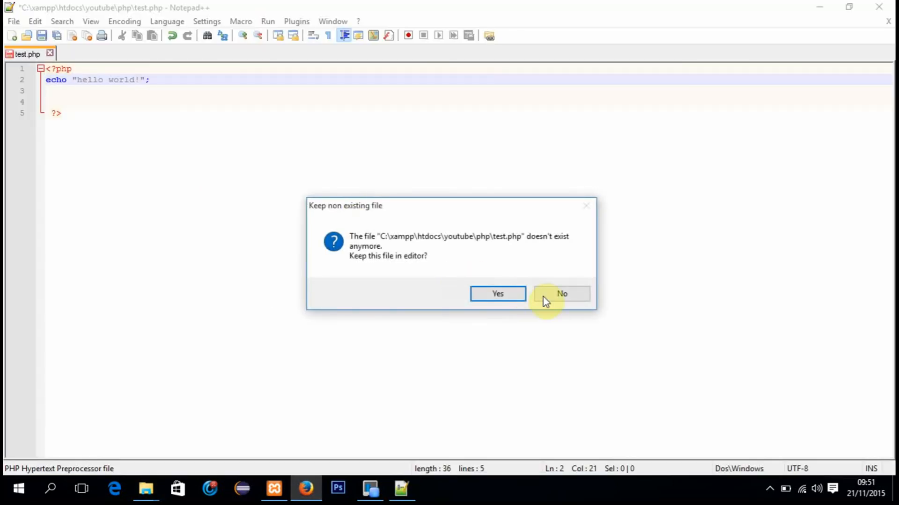
left_click(557, 299)
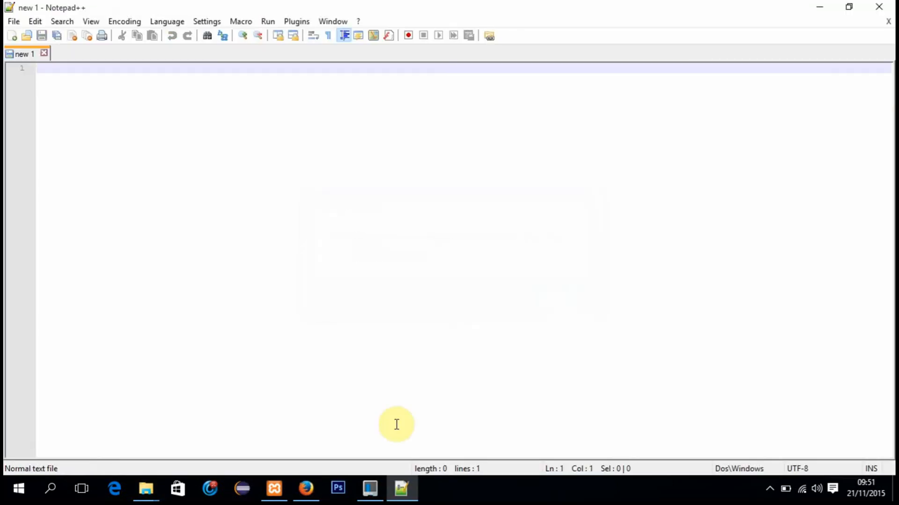
Step: Switch to Firefox and load localhost/youtube/ in a new tab
left_click(309, 490)
left_click(302, 11)
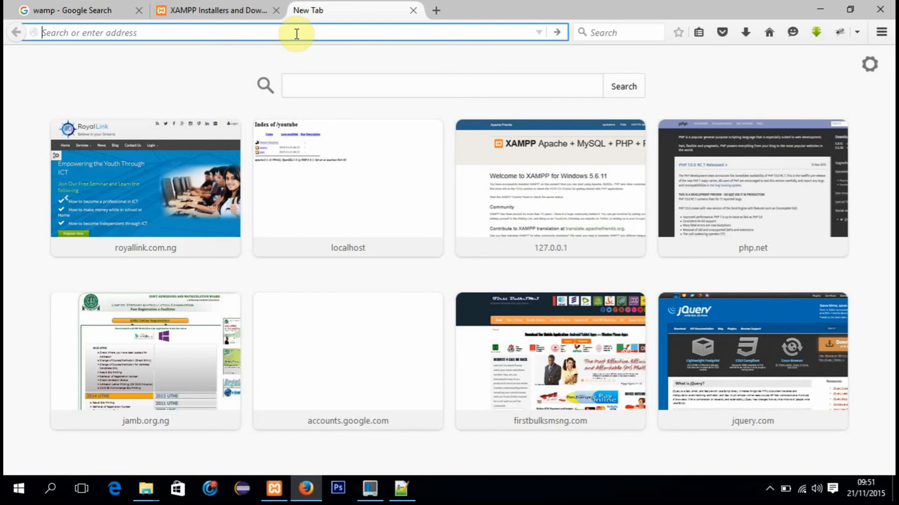
type("localhost/")
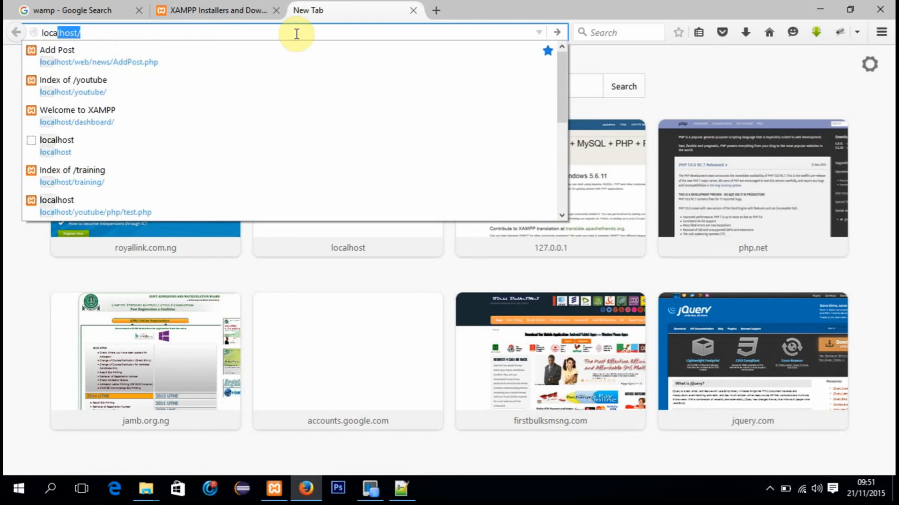
key("Right")
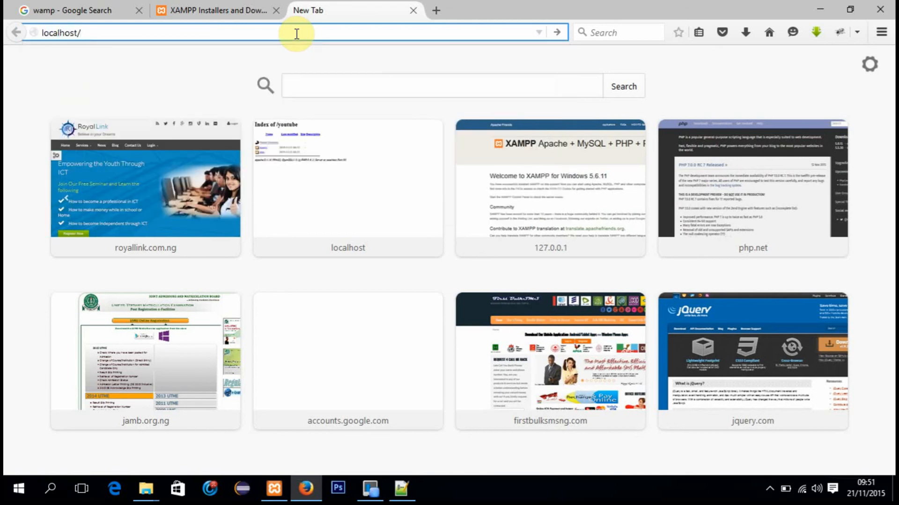
type("youtube/")
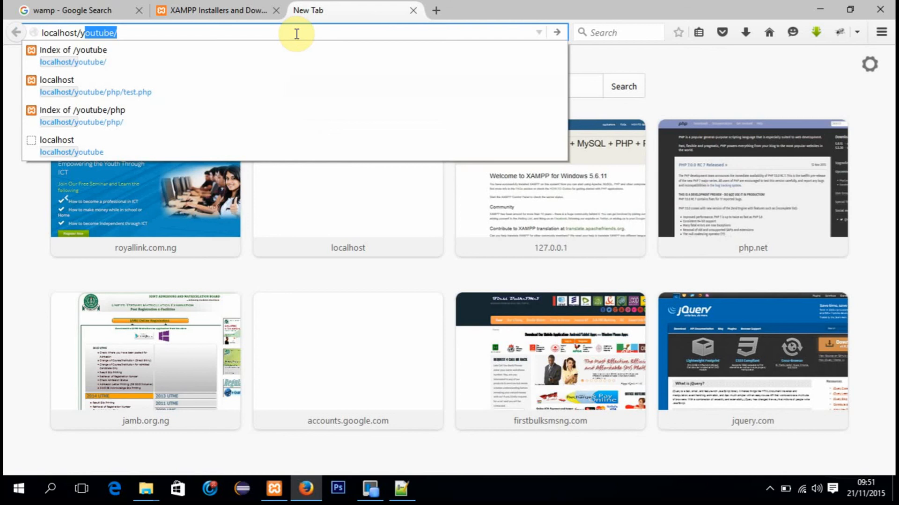
key("Return")
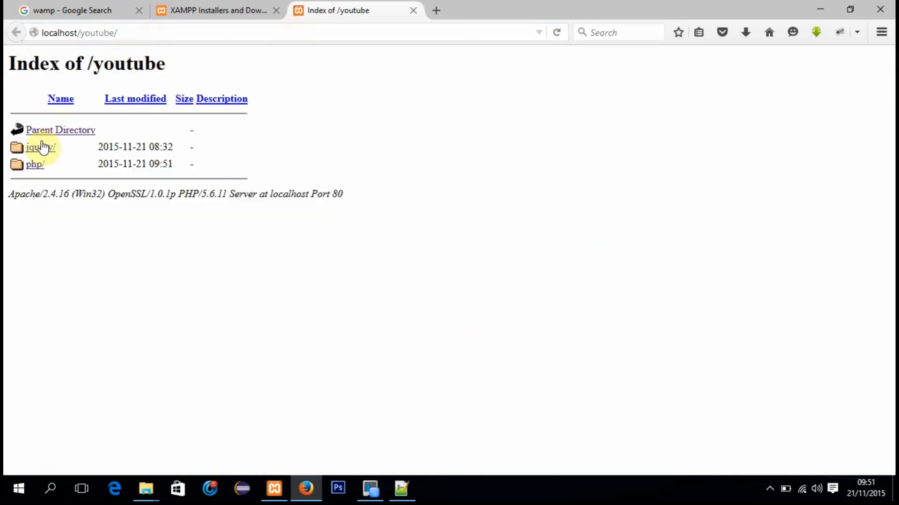
Step: Extend the address to localhost/youtube/php/ and load the php folder's index
left_click(126, 33)
left_click(128, 34)
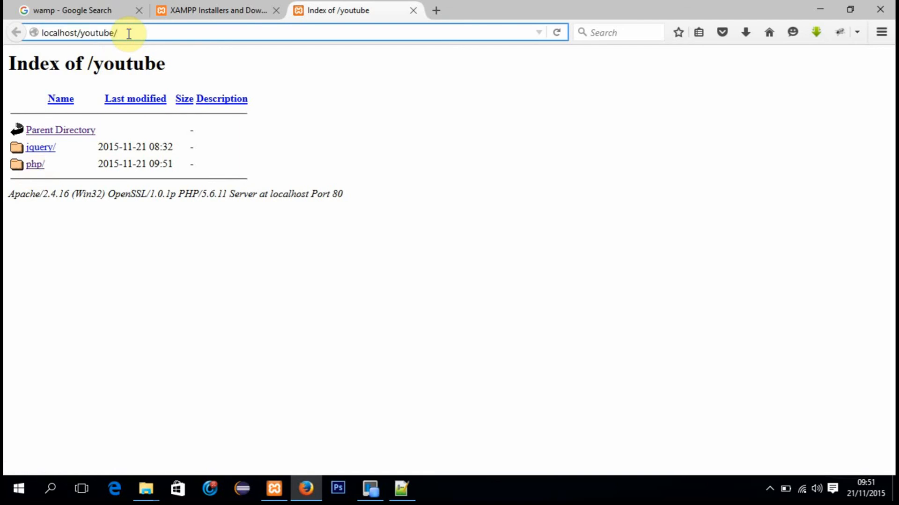
type("php")
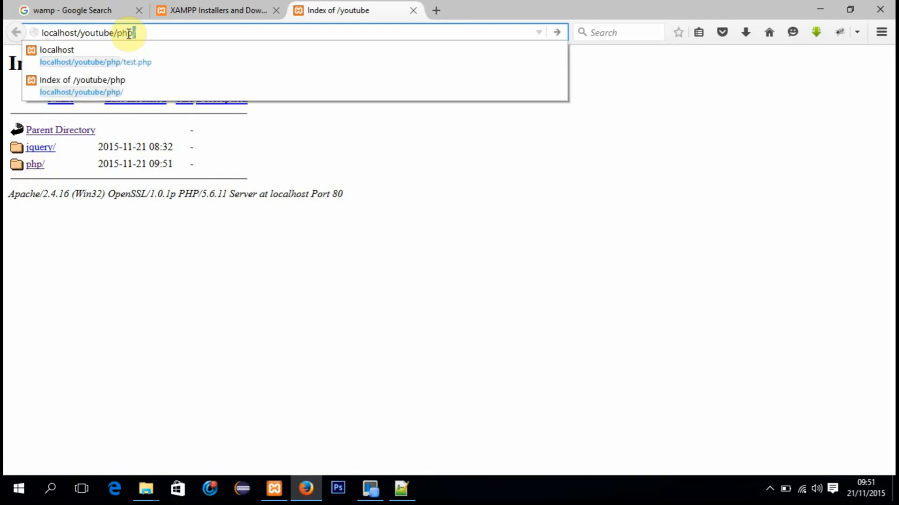
key("Return")
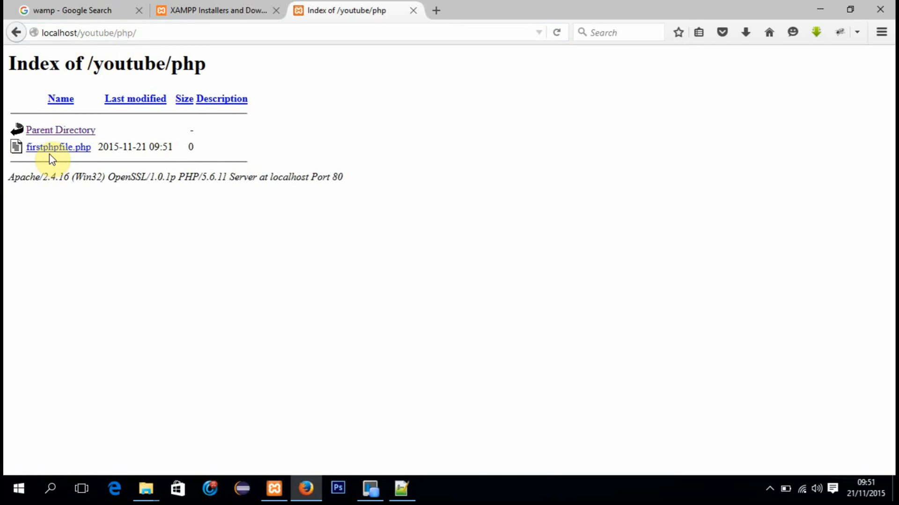
Step: Add firstphpfile.php to the address and load localhost/youtube/php/firstphpfile.php
left_click(148, 34)
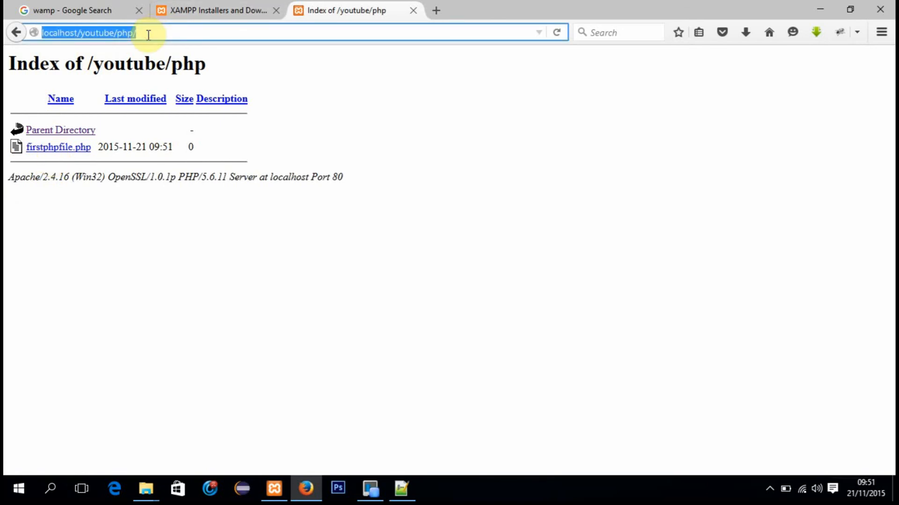
left_click(148, 35)
type("fi")
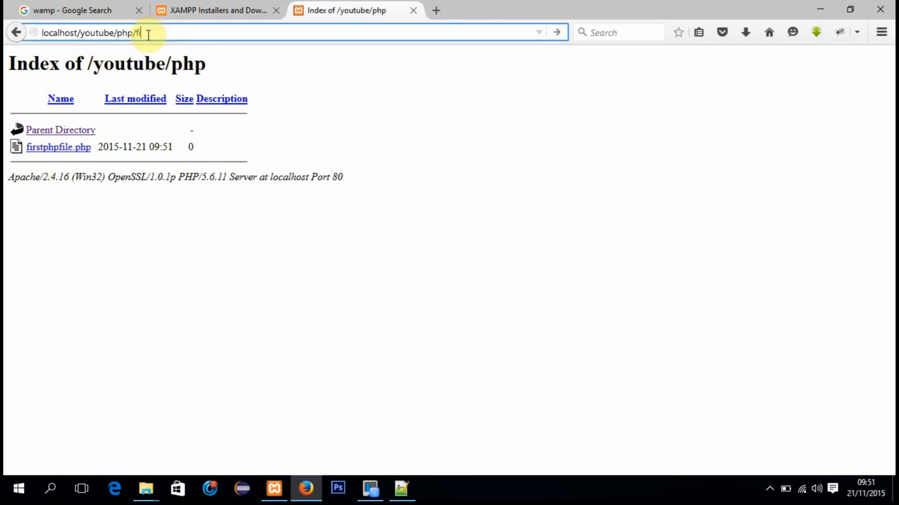
type("rstphpfile.php")
key("Return")
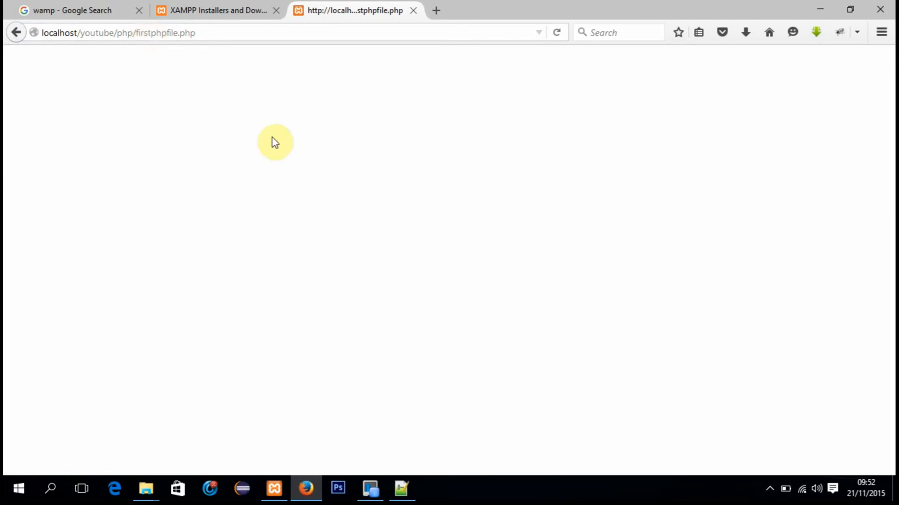
Step: Switch to Notepad++ and open firstphpfile.php from the htdocs\youtube\php folder
left_click(401, 489)
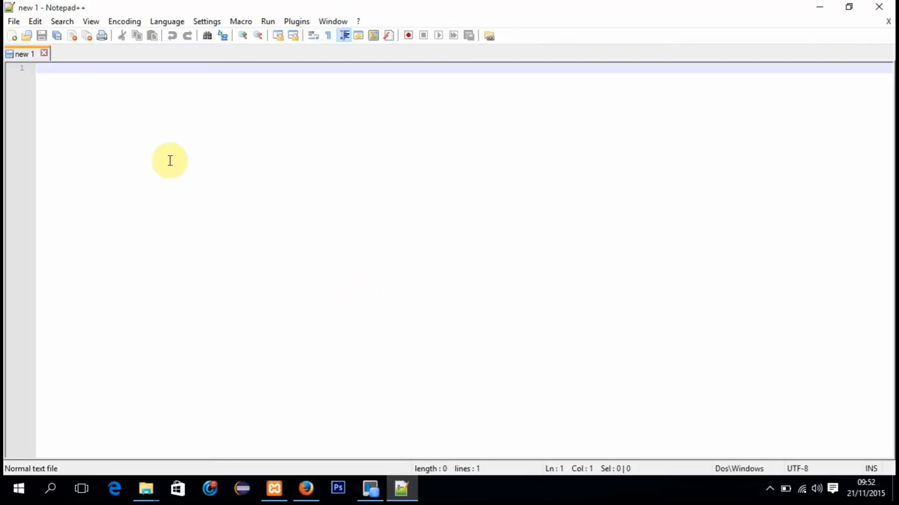
left_click(14, 21)
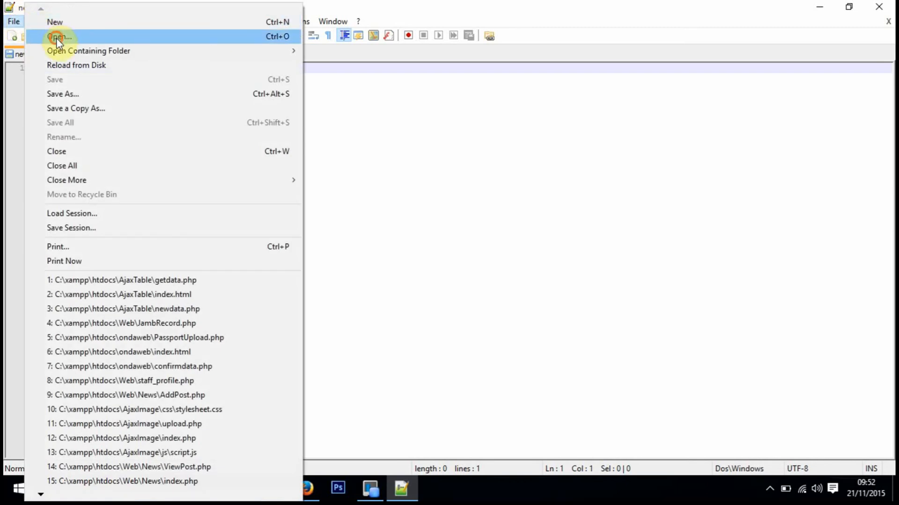
left_click(57, 37)
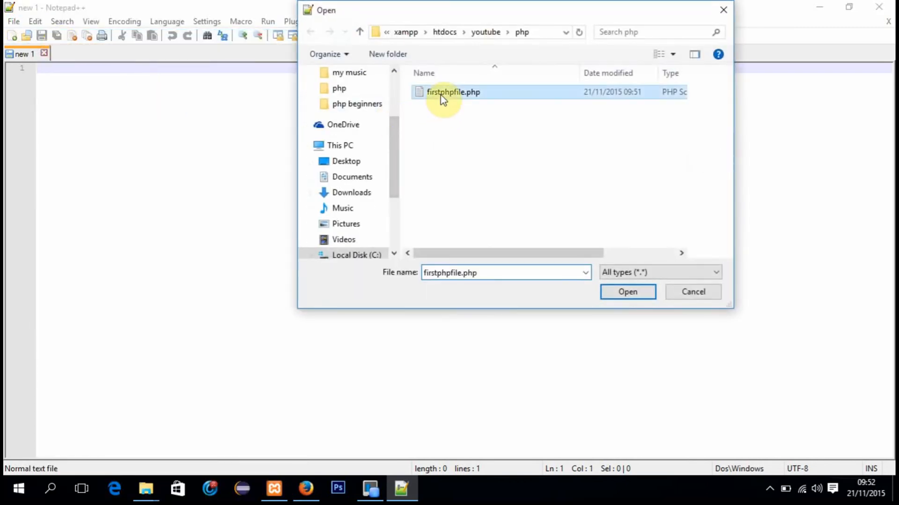
double_click(440, 93)
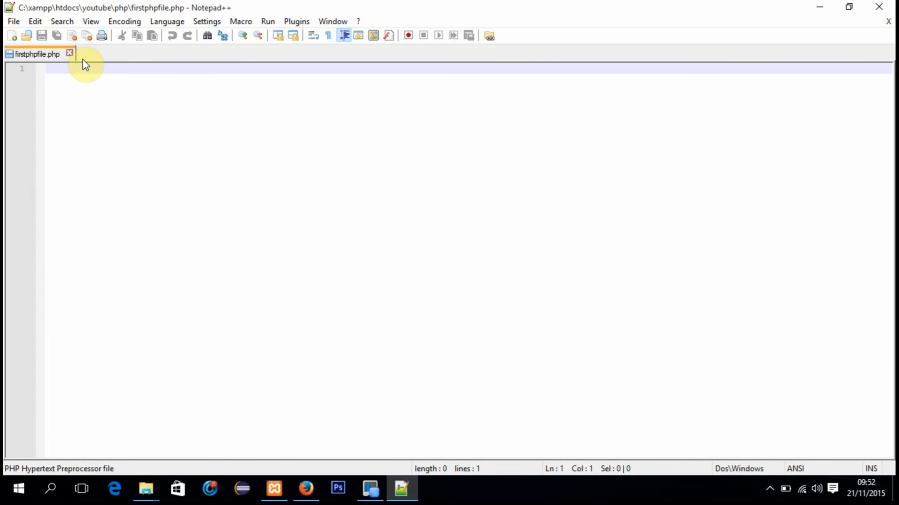
Step: Write the opening <?php tag on line 1 and the closing ?> tag on line 5, and save the file
type("<")
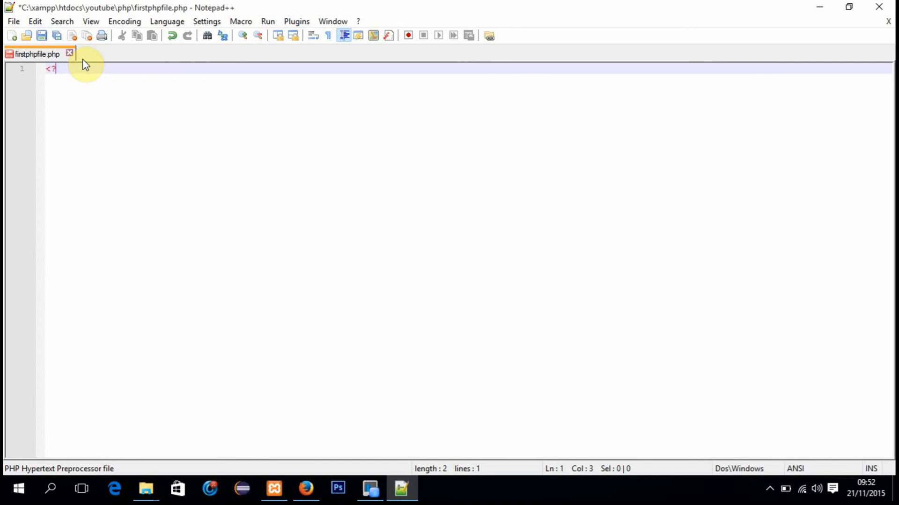
type("php")
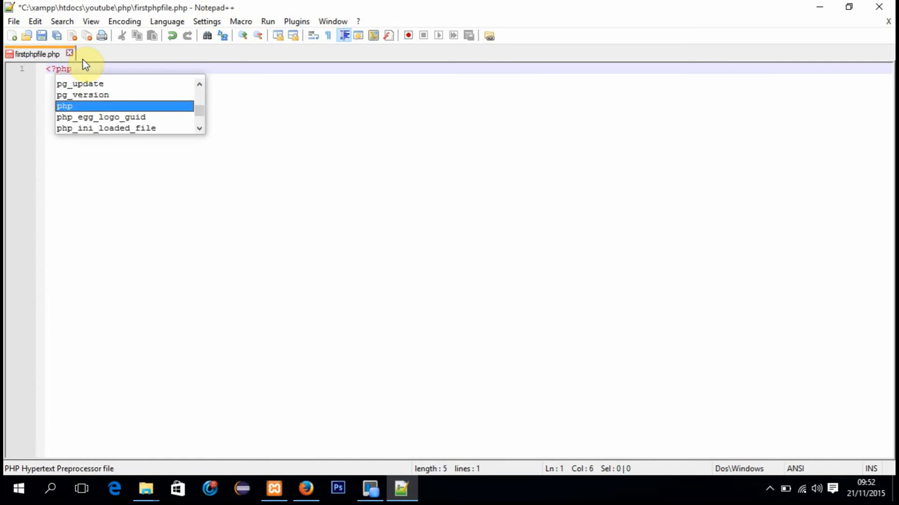
key("Return")
key("Return")
key("Return")
key("Return")
key("Return")
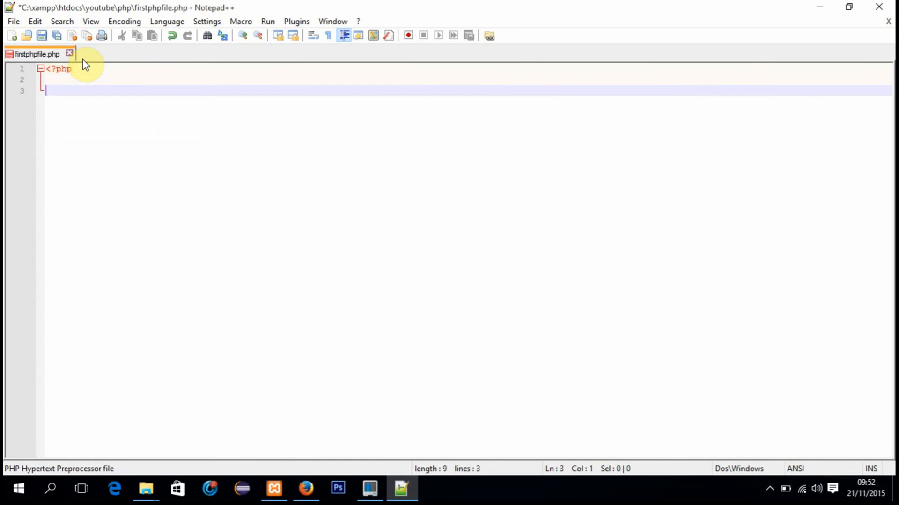
type("?>")
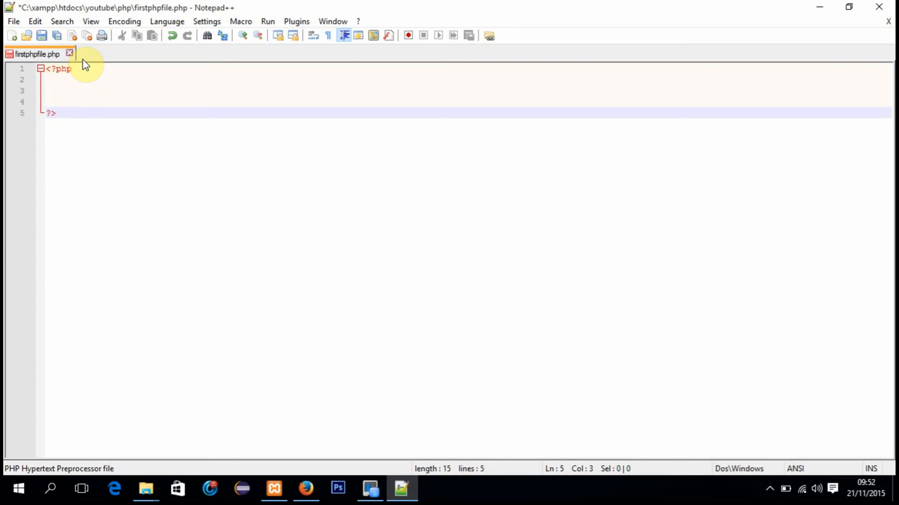
key("ctrl+s")
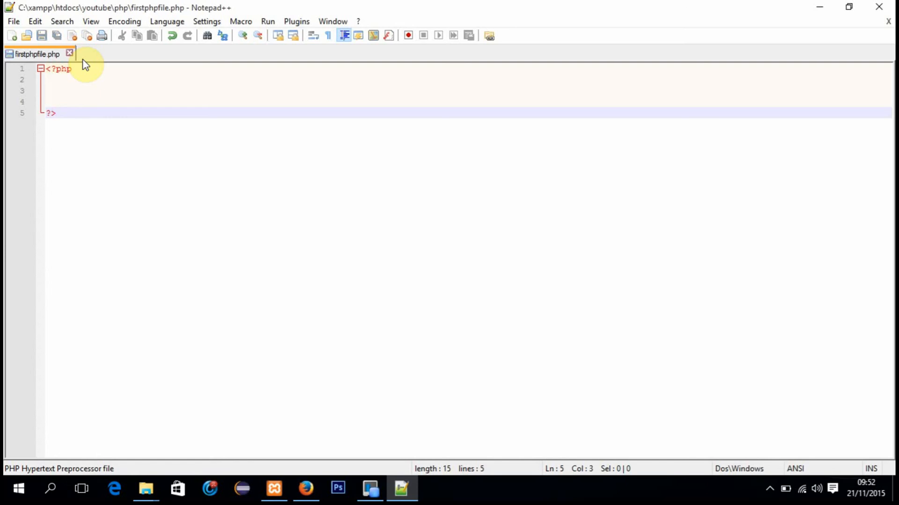
Step: Add the statement echo "Hello world"; on line 2 between the PHP tags and save the file
left_click(69, 81)
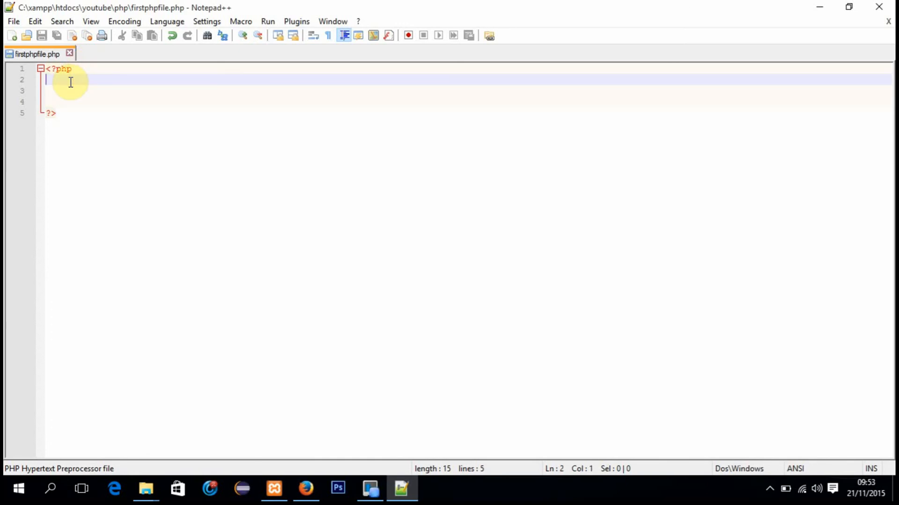
type("echo")
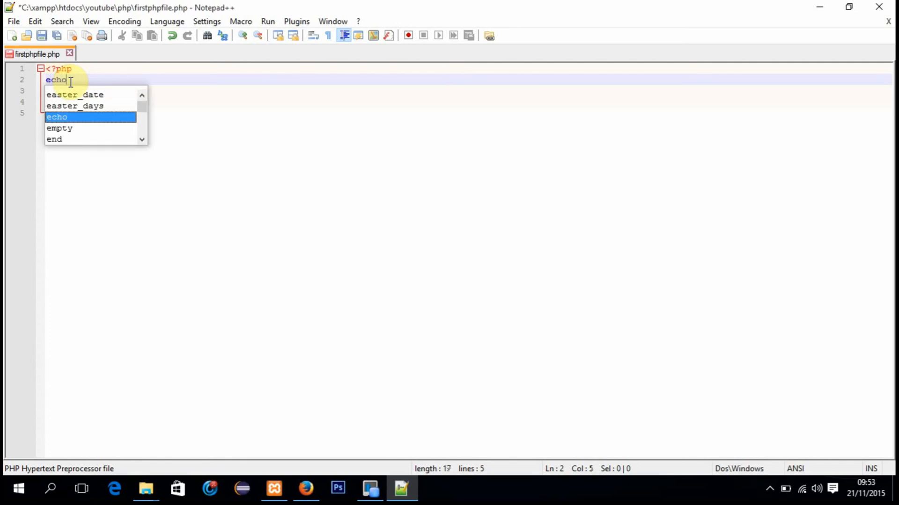
type(" \"")
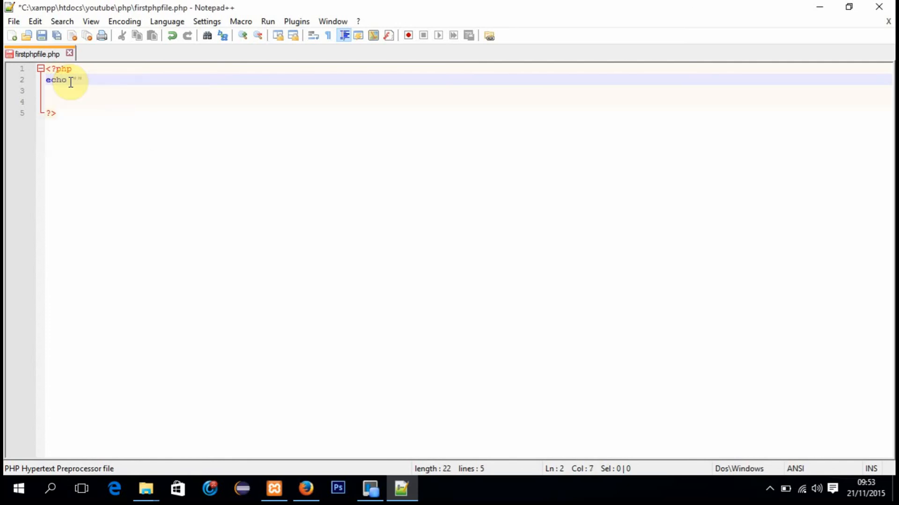
type("Heloo")
key("BackSpace")
key("BackSpace")
type("lo world\"")
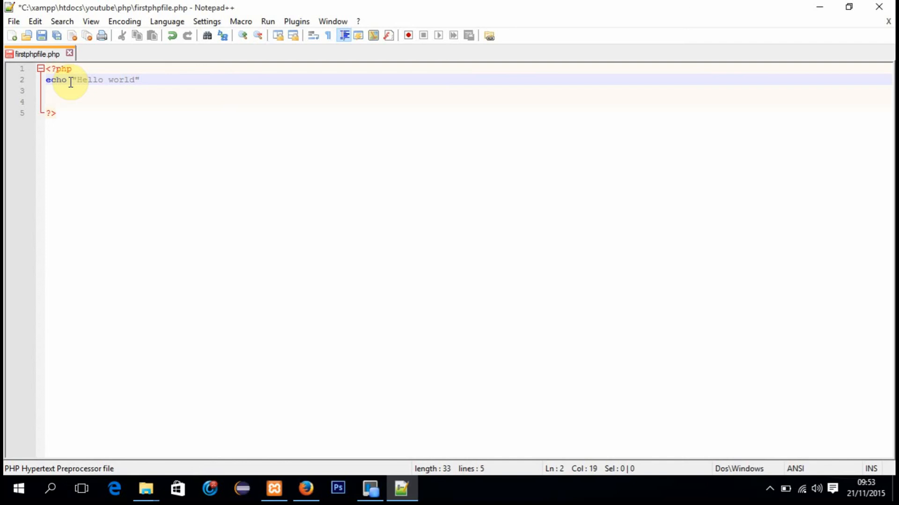
type(";")
key("ctrl+s")
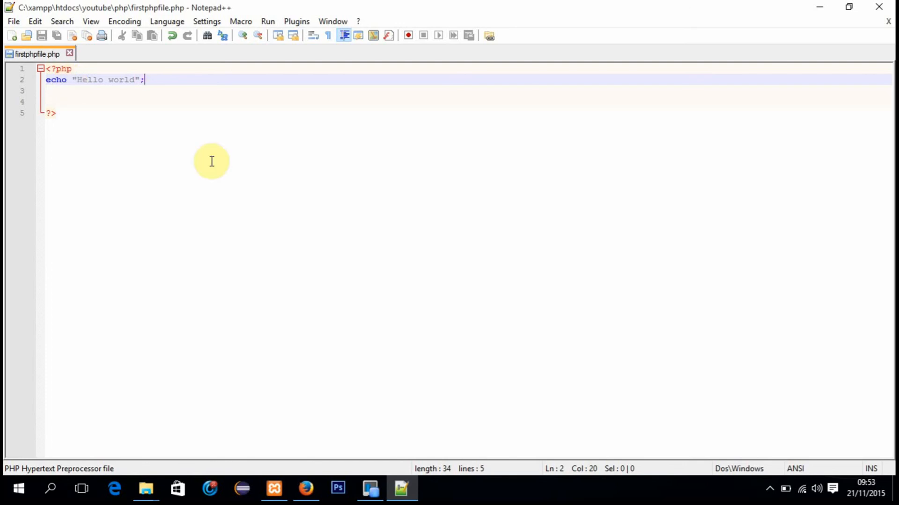
Step: Switch to Firefox and reload localhost/youtube/php/firstphpfile.php to check the script's output
left_click(307, 491)
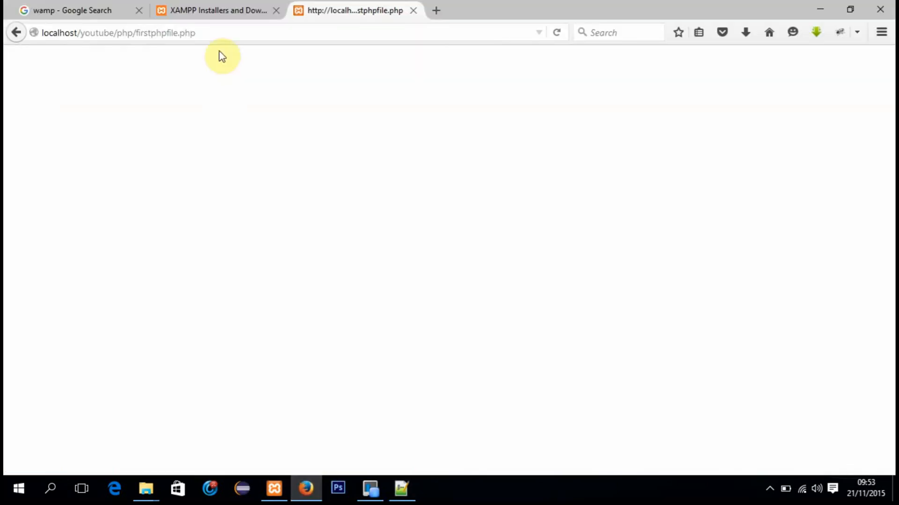
left_click(226, 35)
key("Return")
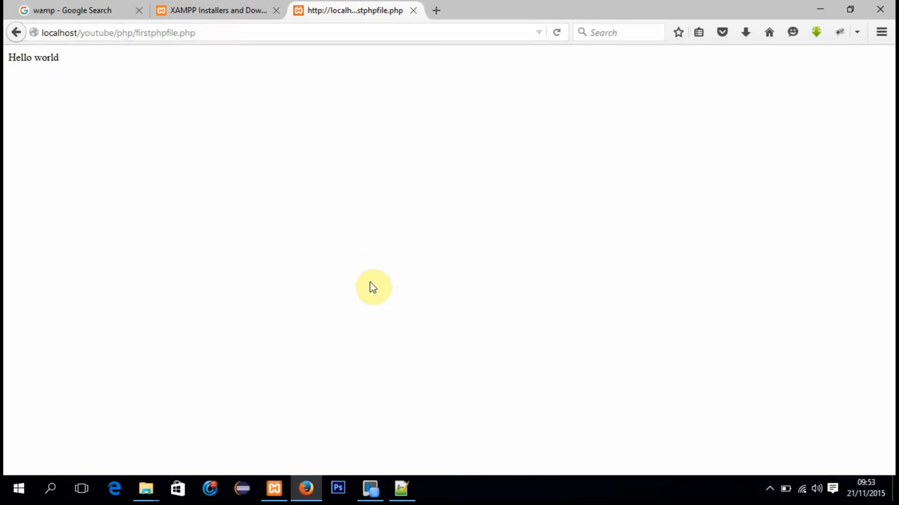
Step: Switch to Notepad++ and insert three blank lines between the opening <?php tag and the echo statement
left_click(403, 492)
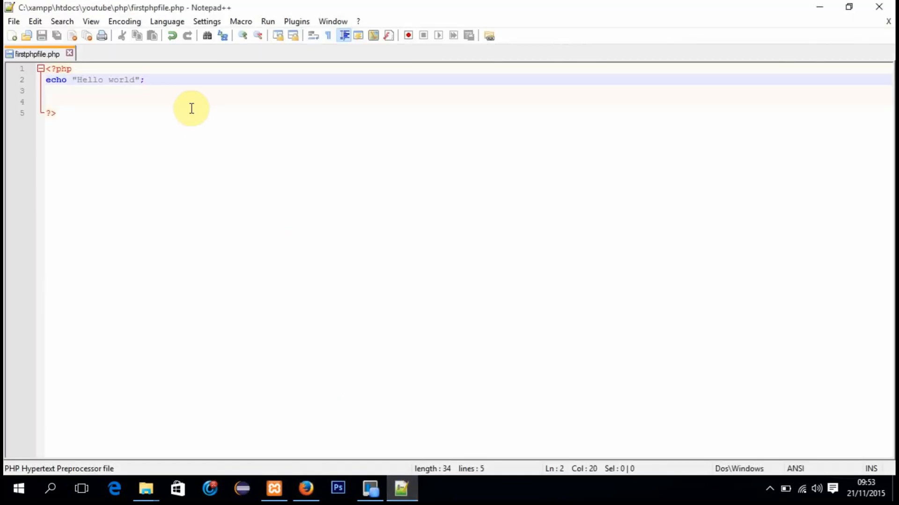
left_click(89, 69)
key("Return")
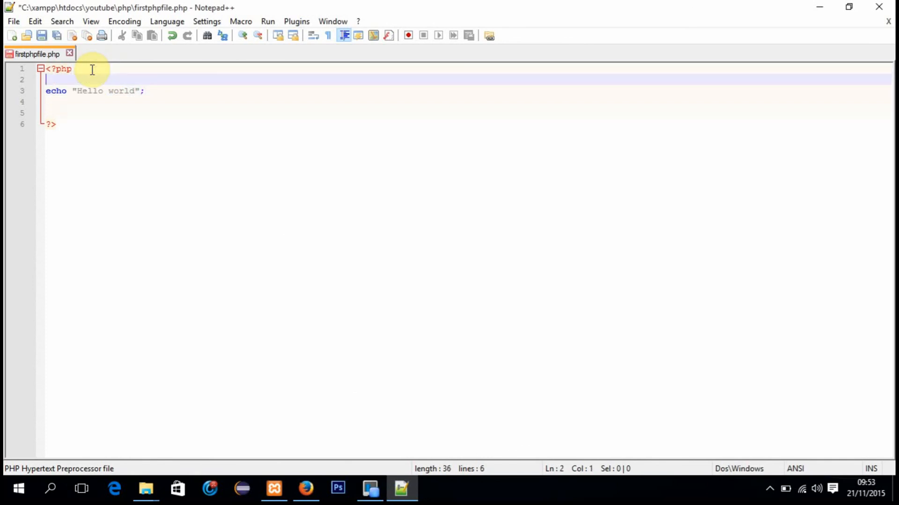
key("Return")
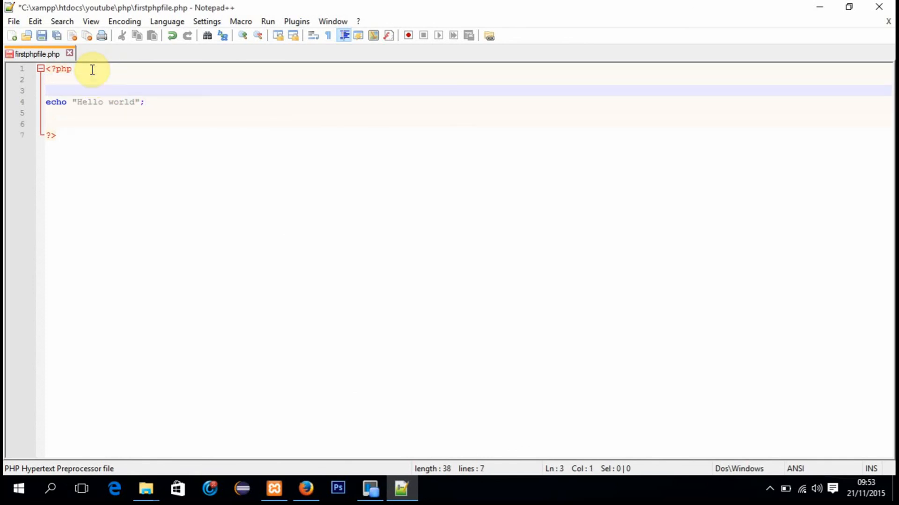
key("Return")
Step: Begin a variable assignment on line 3 with the name $greeting followed by an equals sign
type("$")
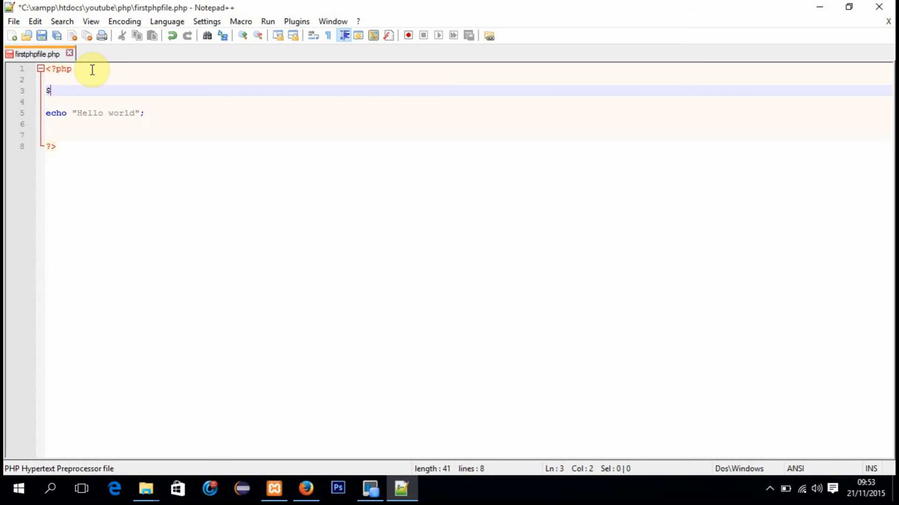
type("f")
key("BackSpace")
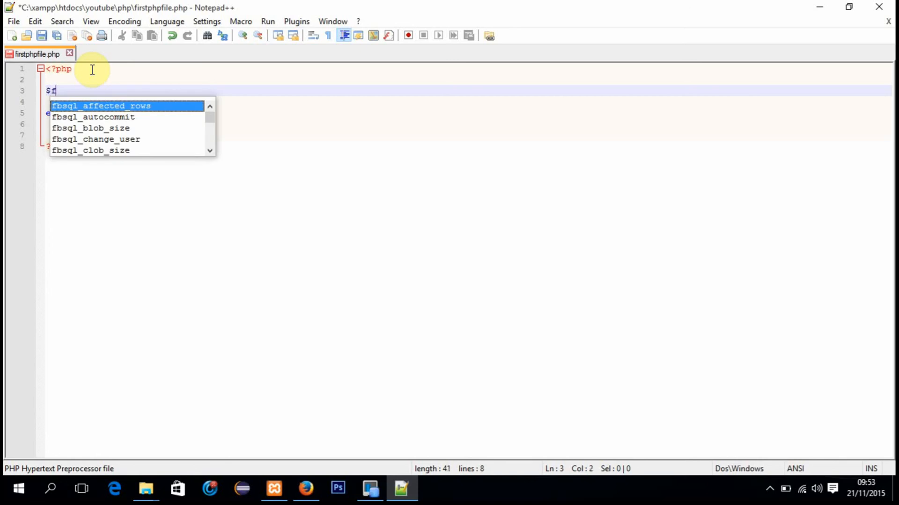
type("greeti")
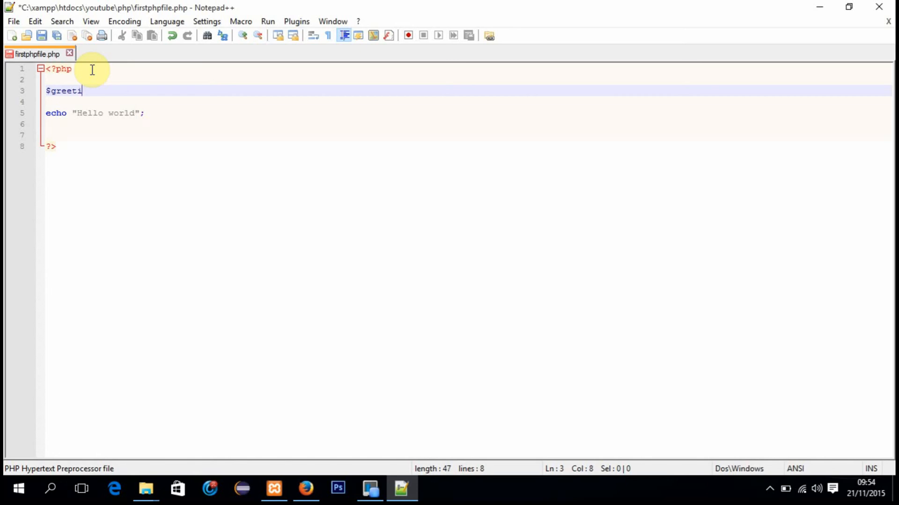
type("ng")
type(" = ")
type("\"He")
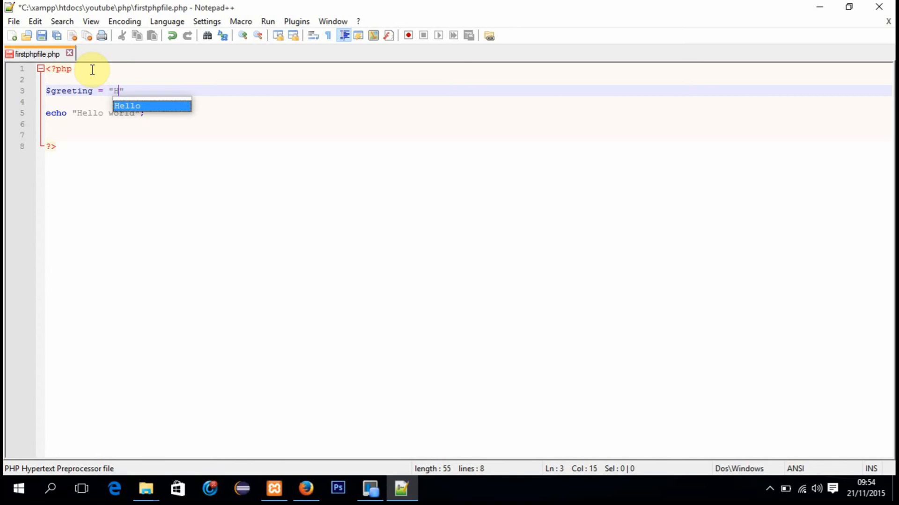
type("ll")
Step: Assign the string "Hello world!" to $greeting, end the statement with a semicolon and save the file
key("BackSpace")
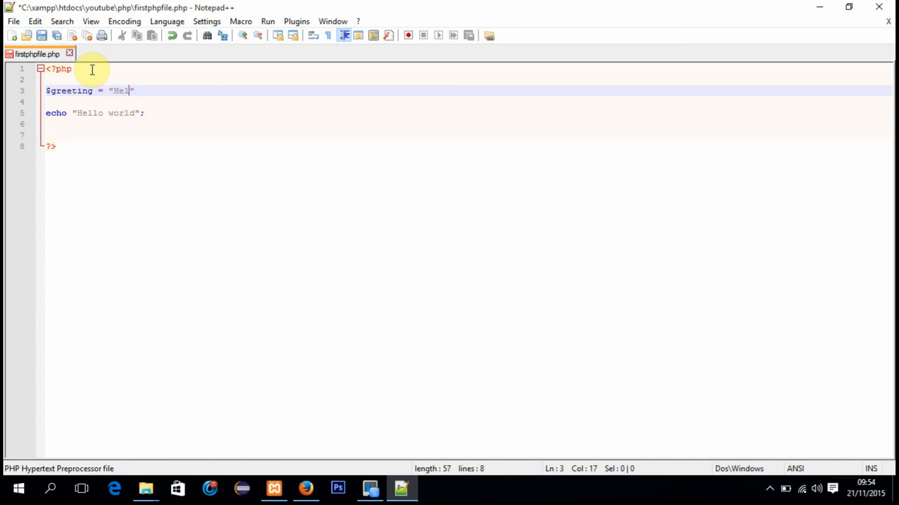
type("lo world")
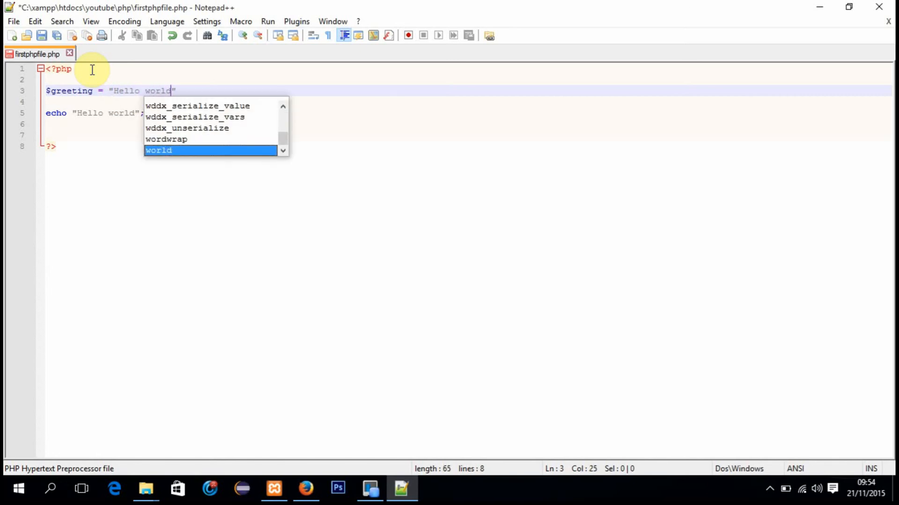
type("!")
key("Right")
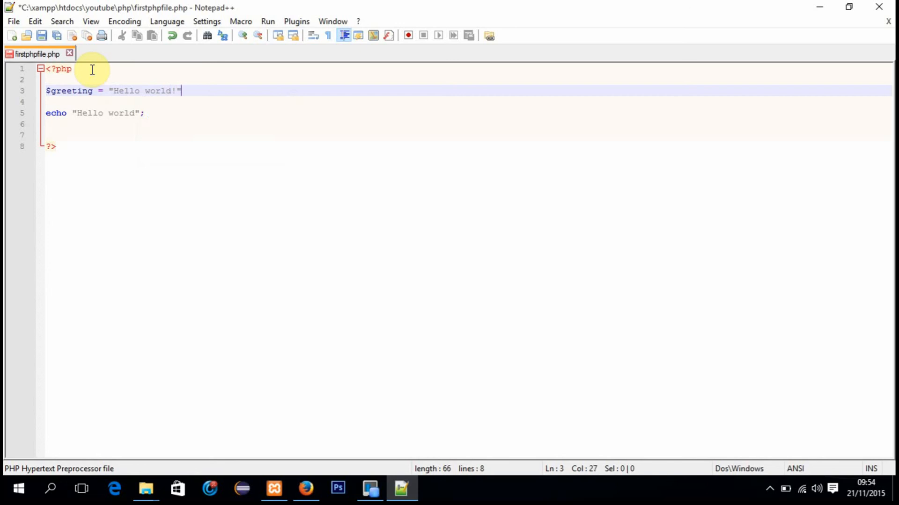
key("Down")
key("Up")
type(";")
key("ctrl+s")
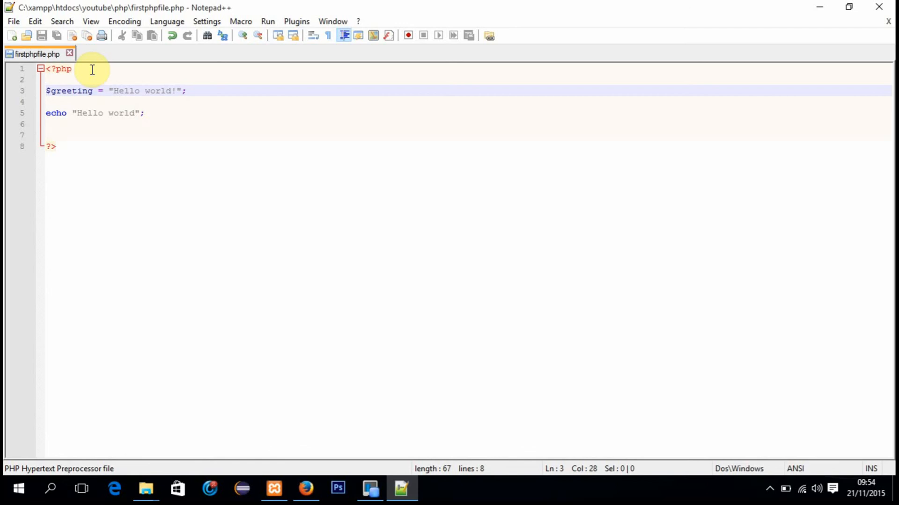
Step: Replace the quoted string in the echo statement with the variable $greeting and save the file
left_click_drag(140, 112, 77, 113)
key("BackSpace")
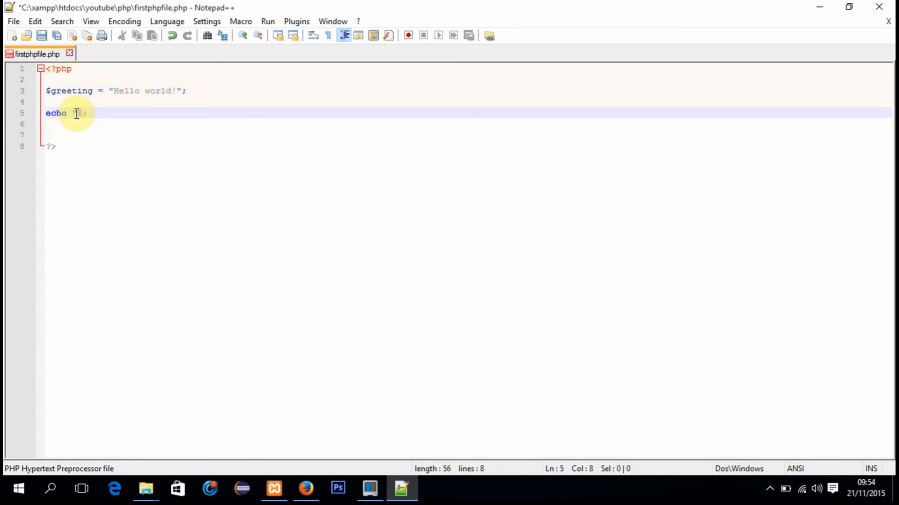
key("BackSpace")
type("$greet")
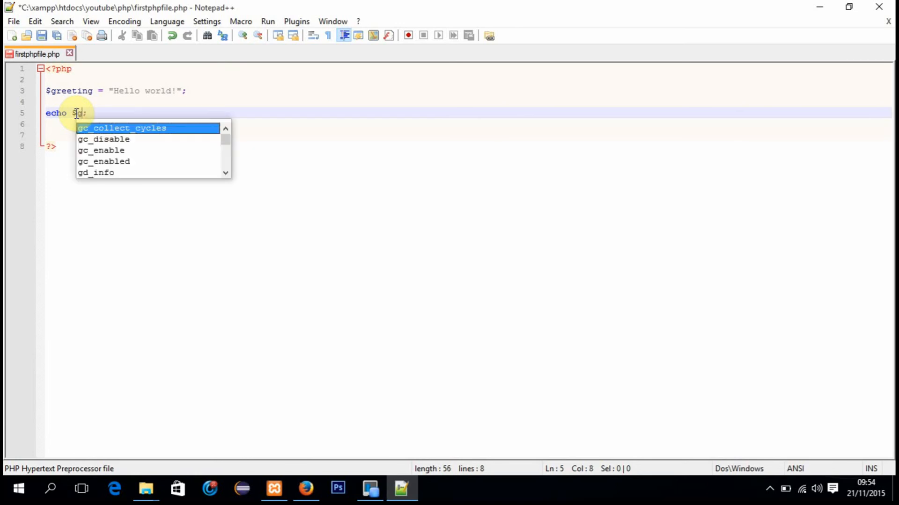
type("ing")
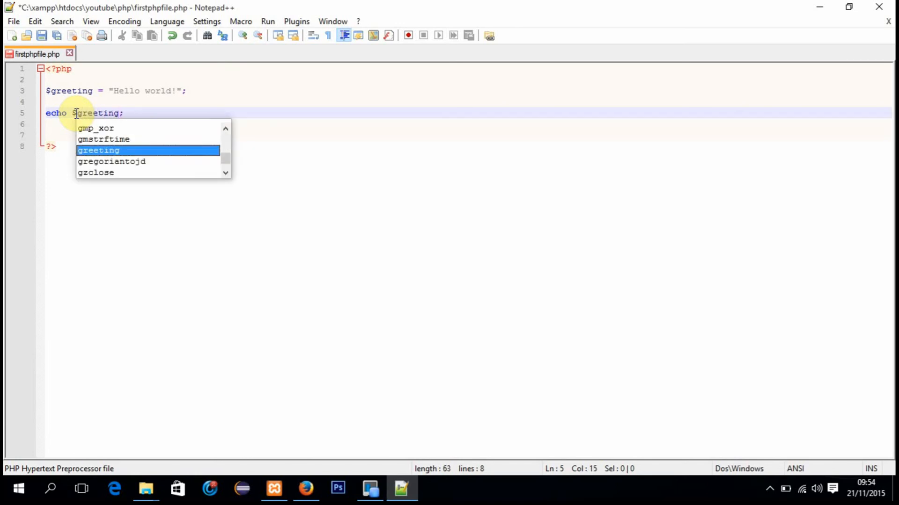
key("ctrl+s")
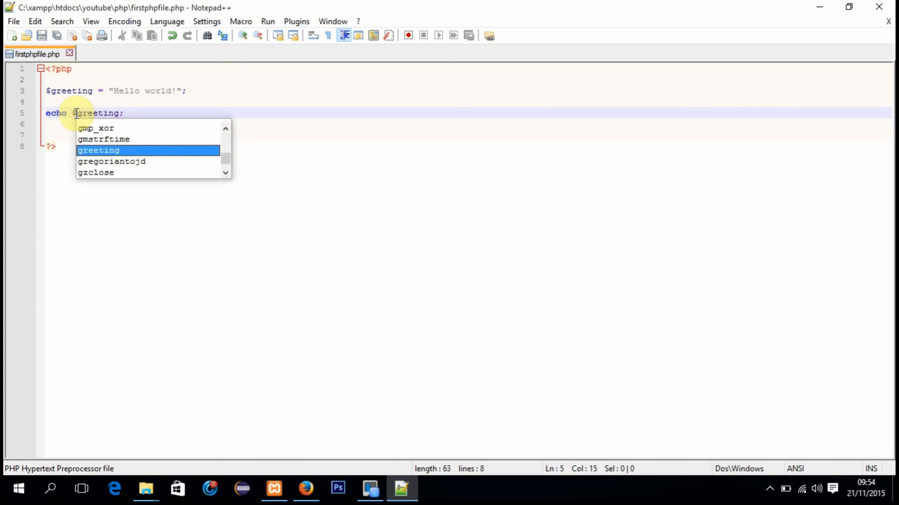
left_click(138, 111)
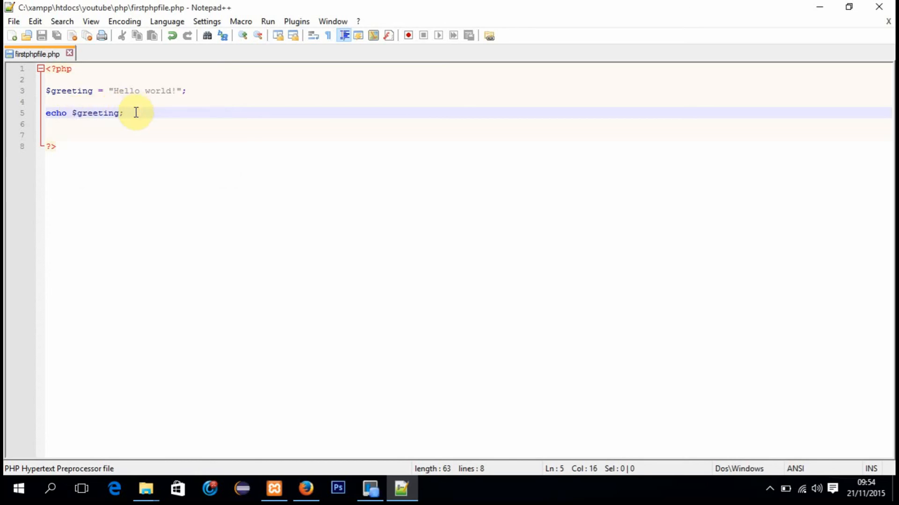
Step: Switch to Firefox, reload firstphpfile.php to check the output of the variable, and return to Notepad++
left_click(309, 491)
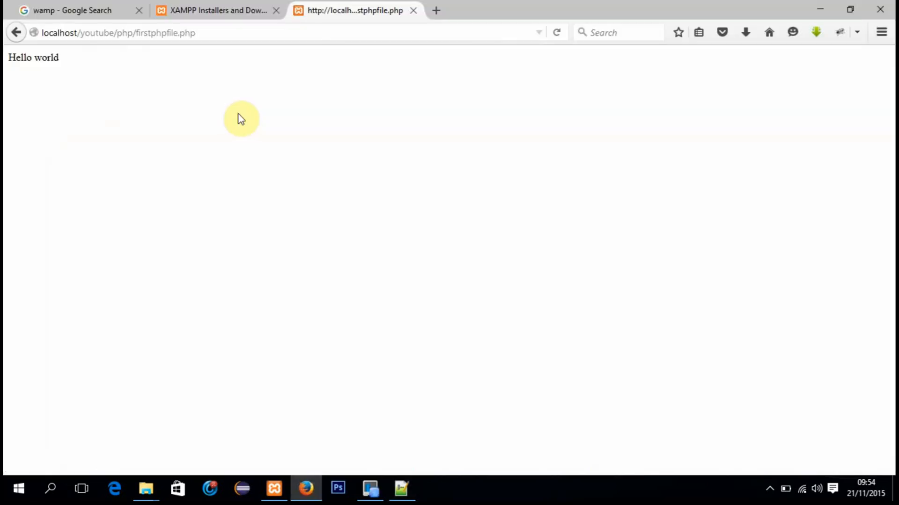
left_click(215, 32)
key("Return")
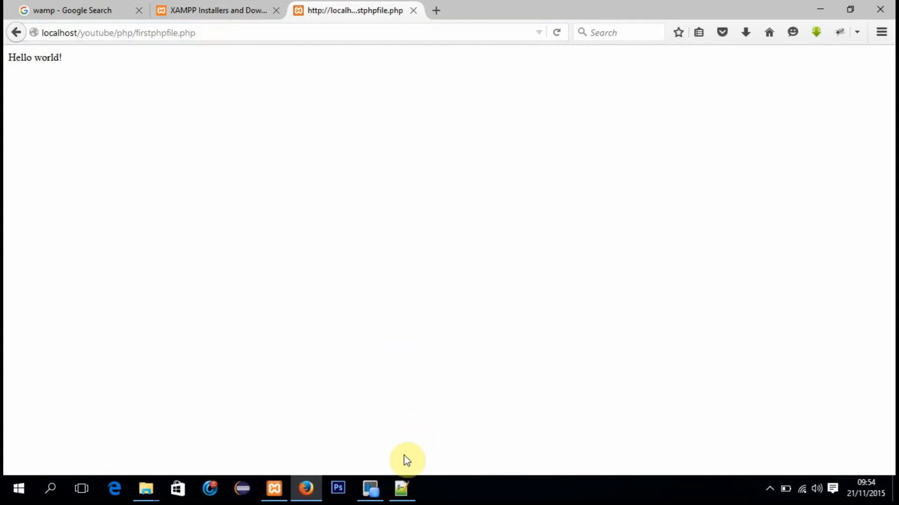
left_click(404, 490)
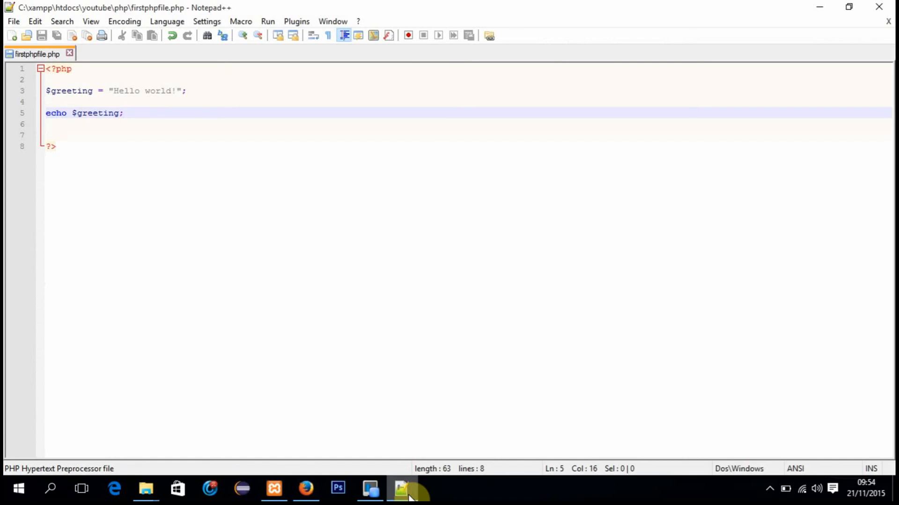